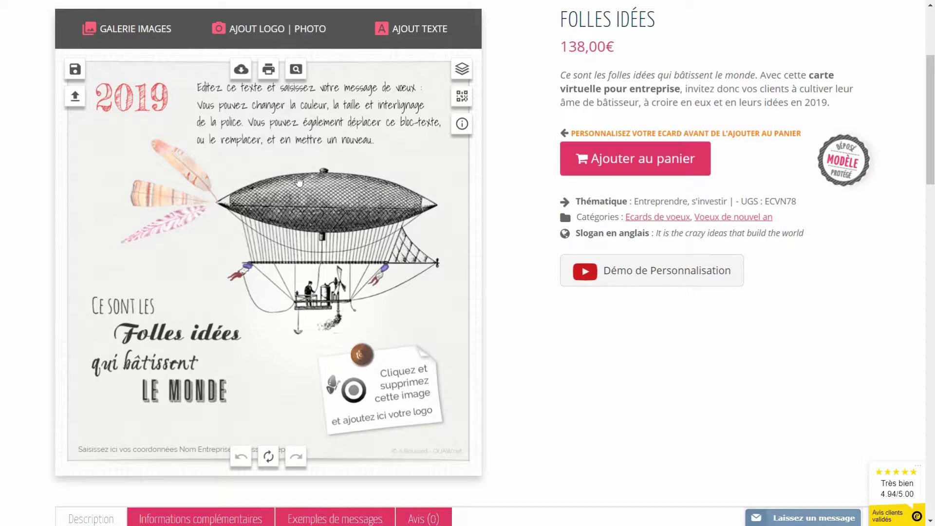
Step: Delete the placeholder logo image from the pinned paper note
{"action": "left_click", "coordinate": [397, 383]}
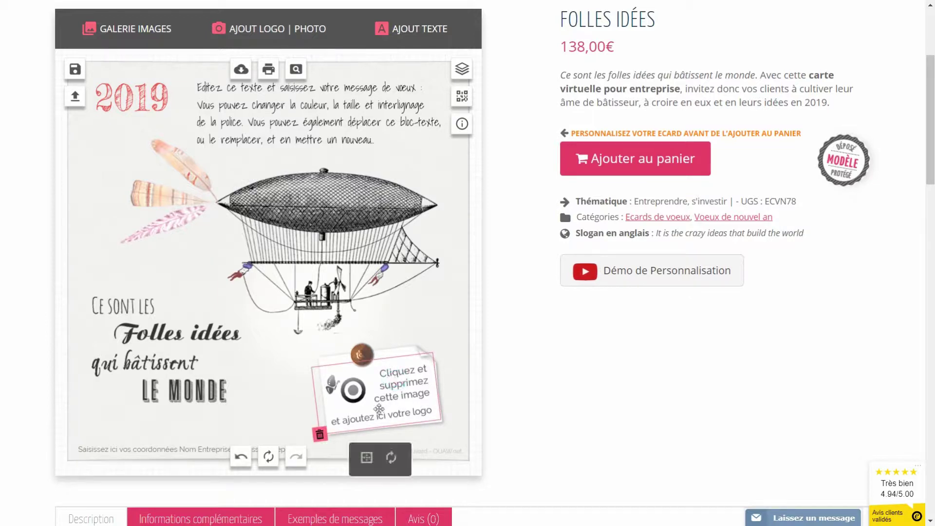
{"action": "left_click", "coordinate": [320, 435]}
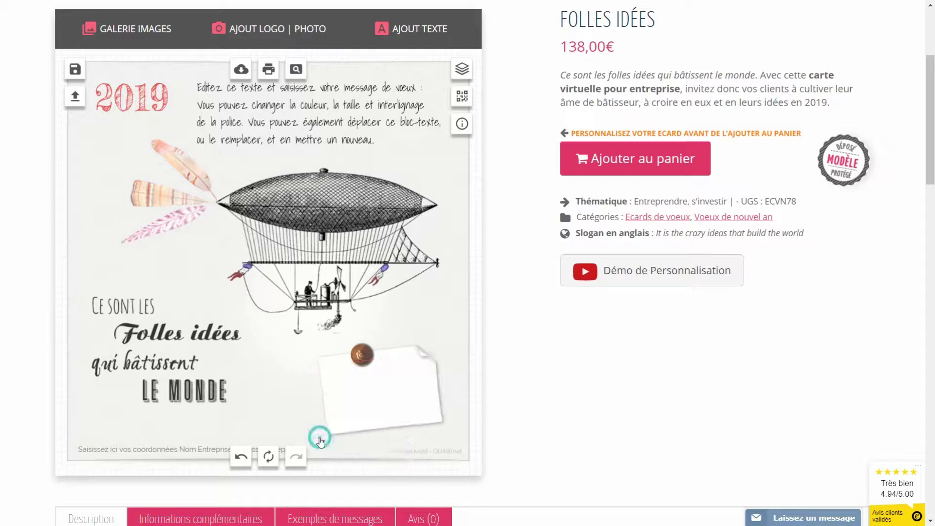
Step: Upload print-et-web.jpg and drag the Print & Web logo onto the pinned note
{"action": "left_click", "coordinate": [260, 32]}
{"action": "left_click", "coordinate": [463, 100]}
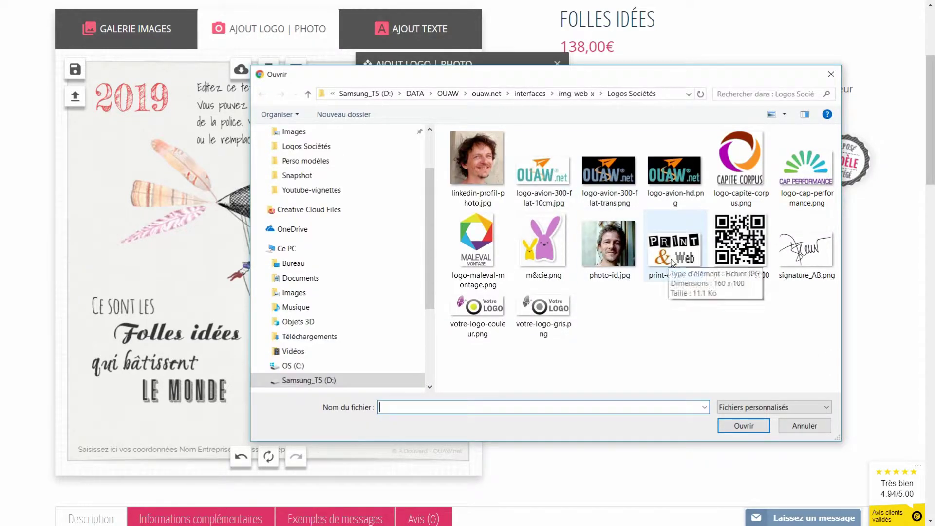
{"action": "left_click", "coordinate": [665, 261]}
{"action": "left_click", "coordinate": [738, 427]}
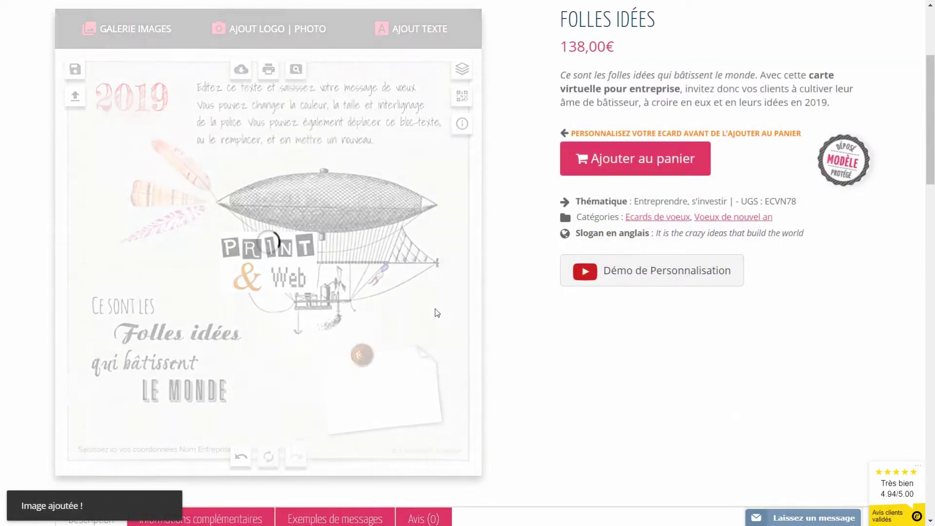
{"action": "left_click", "coordinate": [262, 262]}
{"action": "left_click_drag", "start_coordinate": [262, 261], "coordinate": [369, 386]}
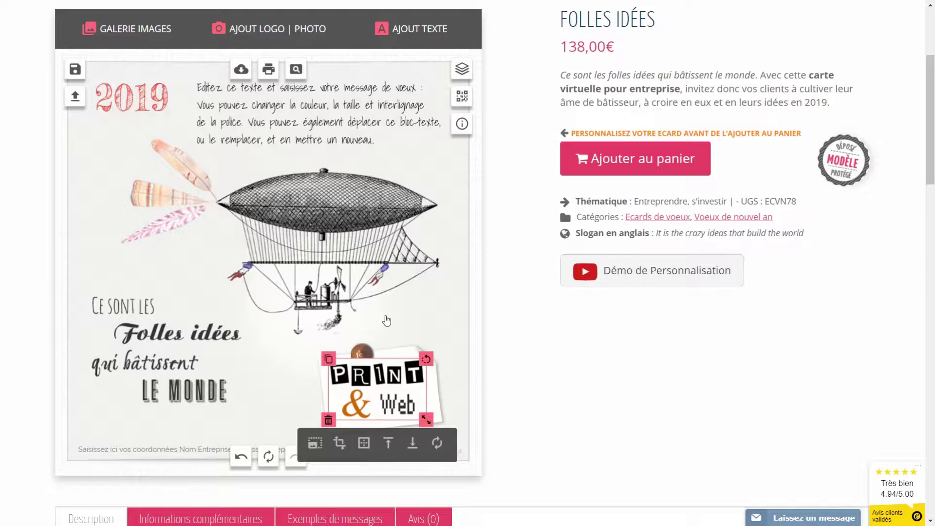
Step: Place the Print & Web logo beneath the pin, tilt it slightly and shrink it
{"action": "left_click", "coordinate": [413, 452]}
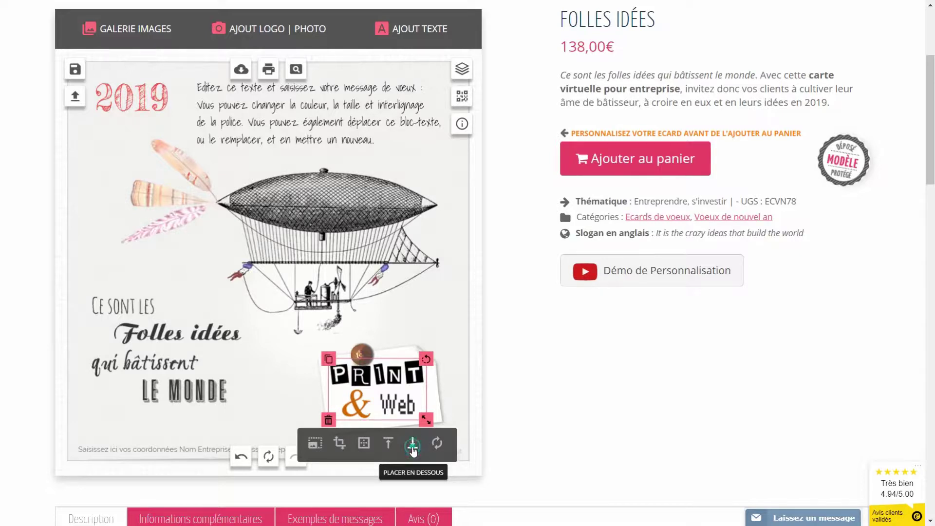
{"action": "left_click_drag", "start_coordinate": [422, 359], "coordinate": [422, 353]}
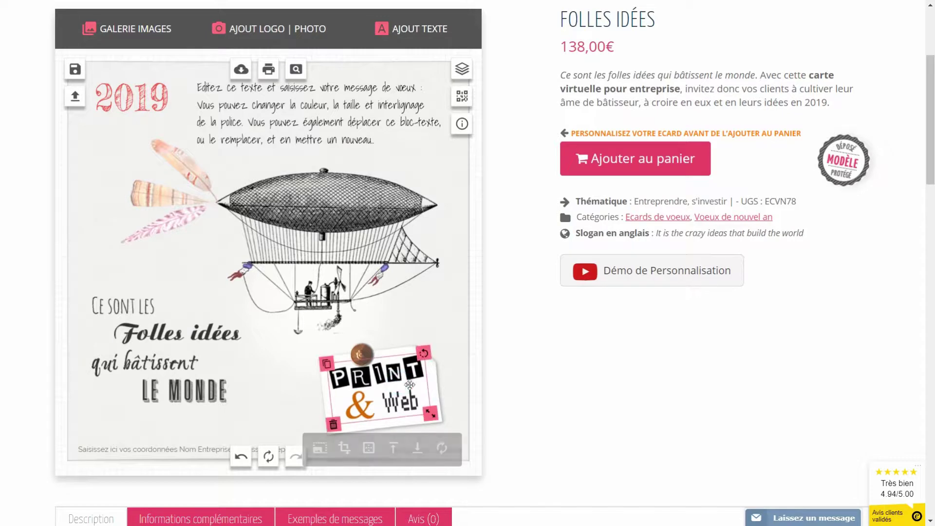
{"action": "left_click_drag", "start_coordinate": [428, 414], "coordinate": [428, 413]}
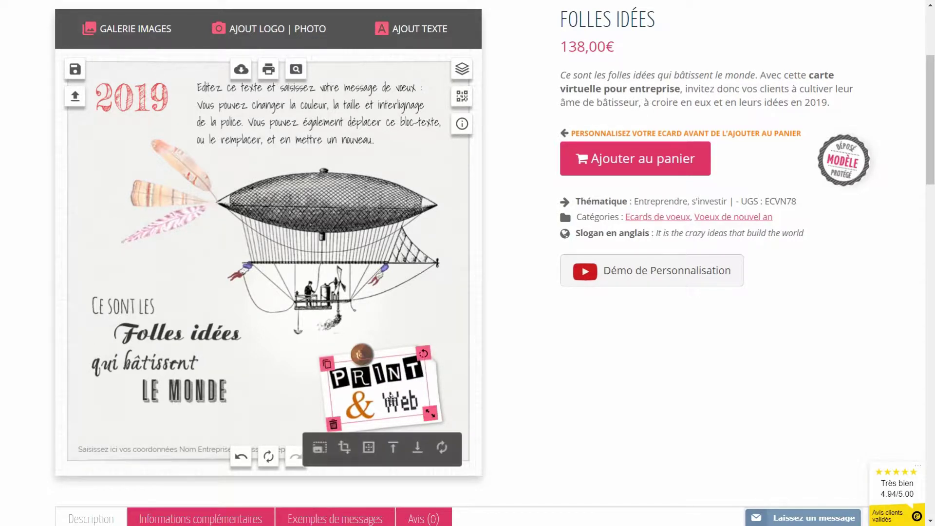
{"action": "left_click", "coordinate": [406, 333]}
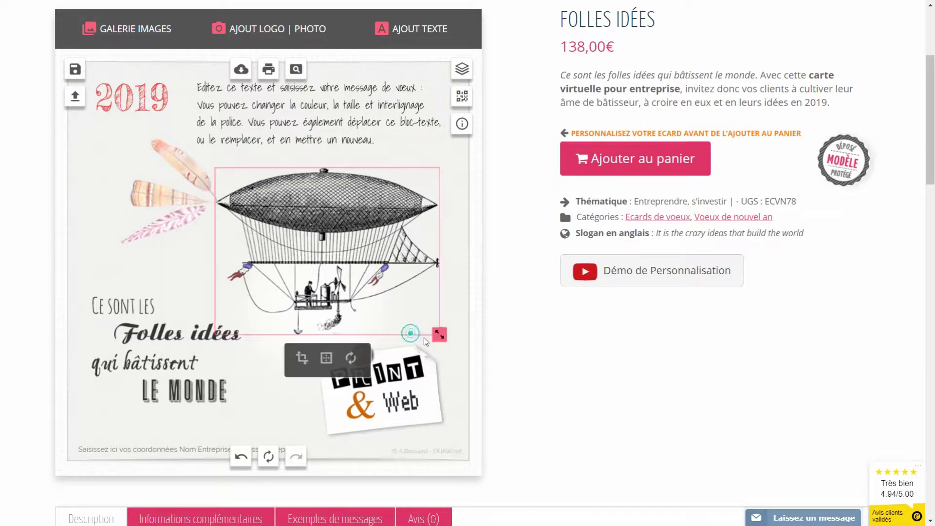
{"action": "left_click", "coordinate": [460, 337]}
{"action": "left_click", "coordinate": [320, 402]}
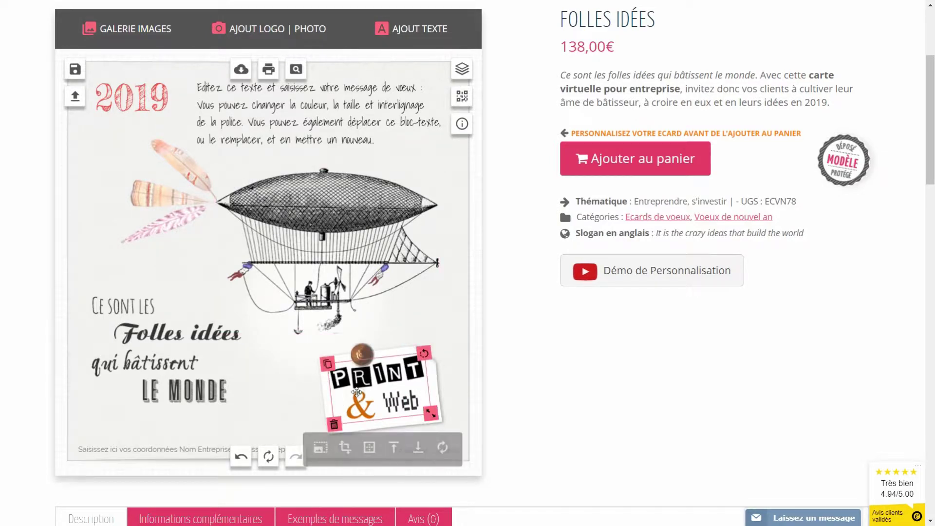
Step: Delete the Print & Web logo and upload logo-maleval-montage.png instead
{"action": "key", "text": "Delete"}
{"action": "left_click", "coordinate": [240, 36]}
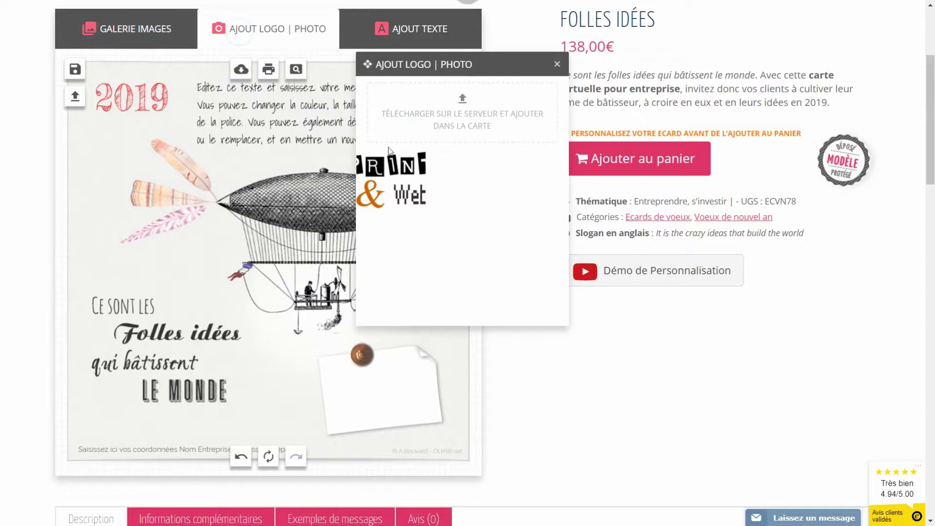
{"action": "left_click", "coordinate": [460, 102]}
{"action": "left_click", "coordinate": [491, 245]}
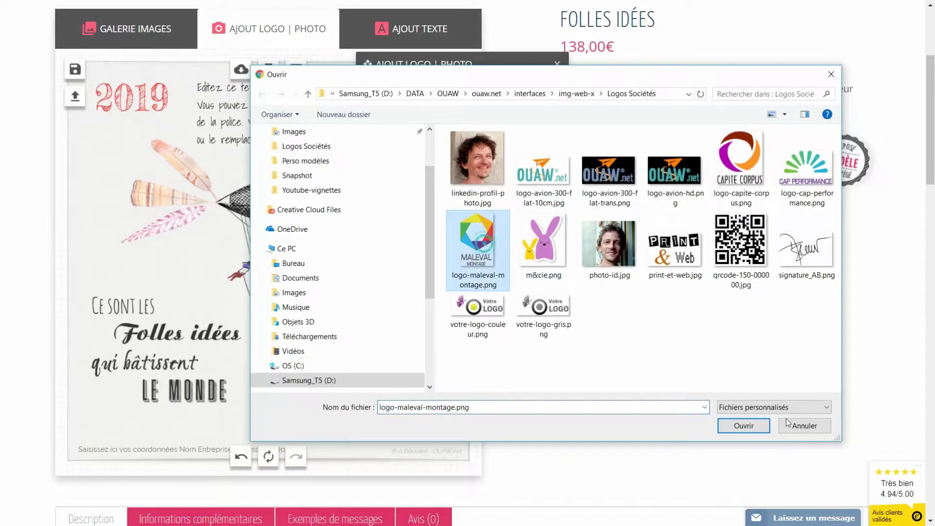
{"action": "left_click", "coordinate": [744, 425]}
Step: Rotate, resize and raise the paper note, then move the pin onto it
{"action": "left_click_drag", "start_coordinate": [251, 277], "coordinate": [239, 378]}
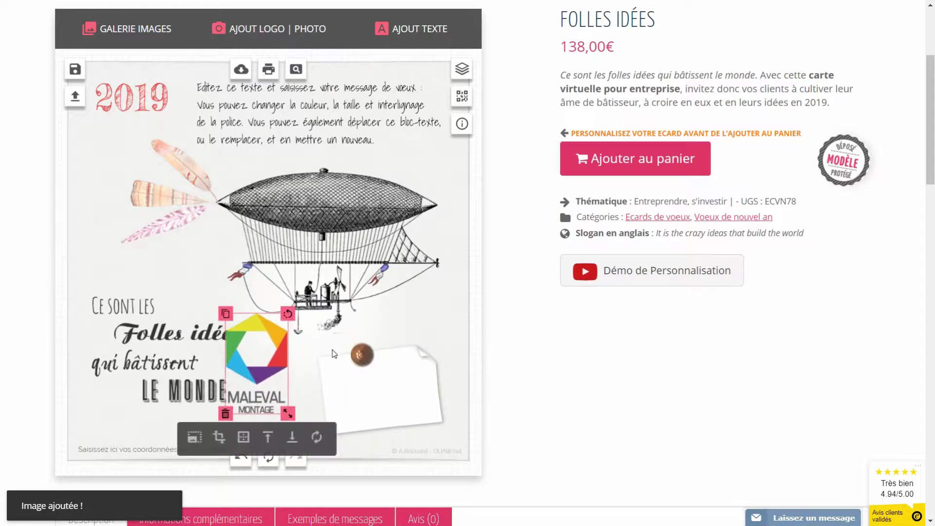
{"action": "left_click_drag", "start_coordinate": [362, 354], "coordinate": [308, 293]}
{"action": "left_click", "coordinate": [425, 347]}
{"action": "left_click_drag", "start_coordinate": [430, 335], "coordinate": [356, 321]}
{"action": "left_click_drag", "start_coordinate": [366, 447], "coordinate": [369, 438]}
{"action": "left_click_drag", "start_coordinate": [363, 395], "coordinate": [372, 377]}
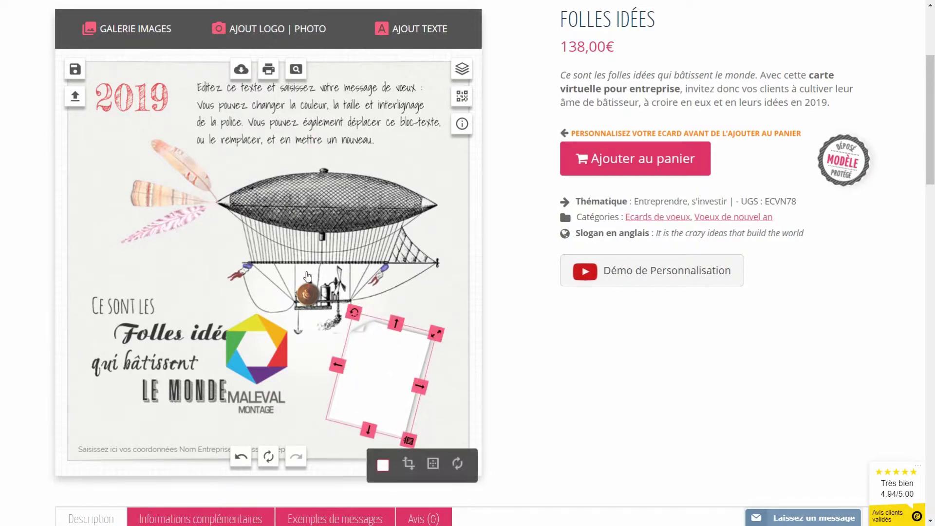
{"action": "left_click_drag", "start_coordinate": [308, 293], "coordinate": [411, 330]}
Step: Move the MALEVAL logo onto the note, tilt it to match and shrink it
{"action": "left_click_drag", "start_coordinate": [251, 334], "coordinate": [371, 370]}
{"action": "left_click_drag", "start_coordinate": [415, 340], "coordinate": [423, 350]}
{"action": "left_click_drag", "start_coordinate": [398, 442], "coordinate": [390, 432]}
{"action": "left_click", "coordinate": [455, 403]}
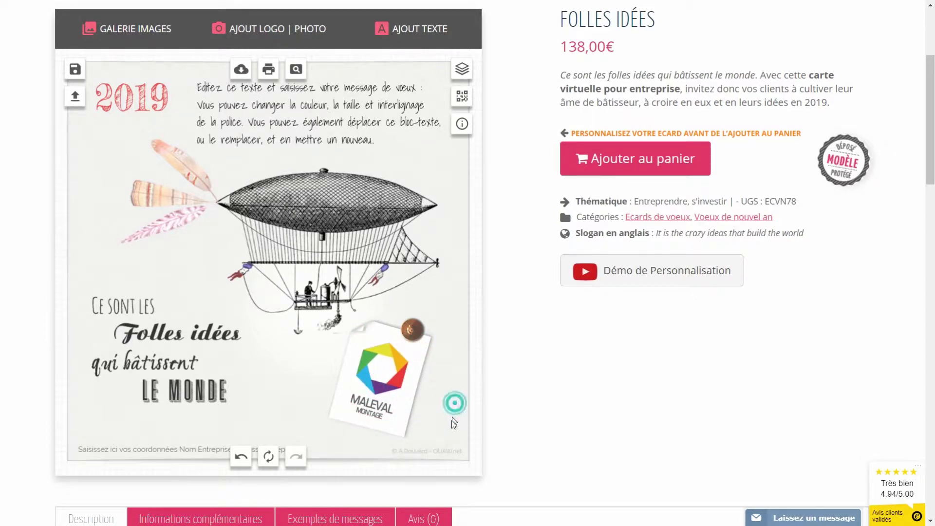
{"action": "left_click", "coordinate": [415, 389]}
{"action": "left_click", "coordinate": [407, 443]}
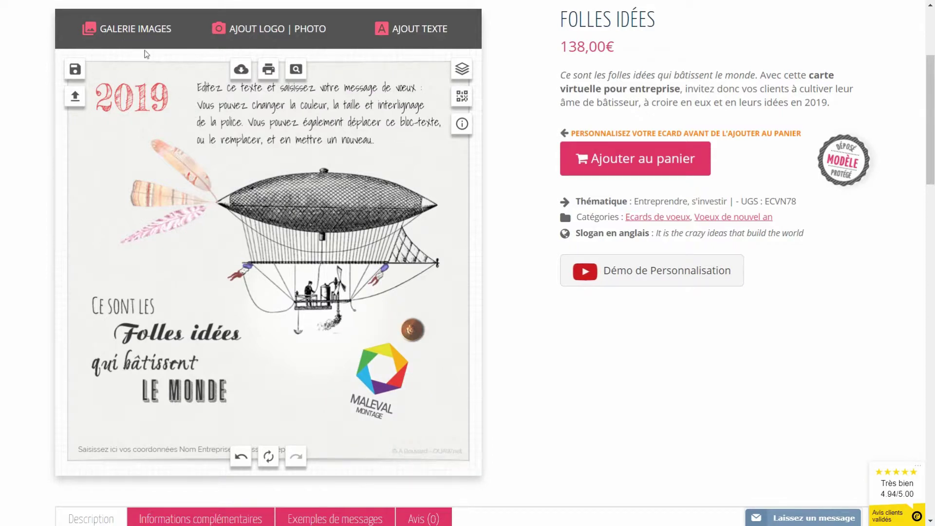
Step: Add the white square sticker from the Post-it stickers gallery over the MALEVAL logo
{"action": "left_click", "coordinate": [118, 32]}
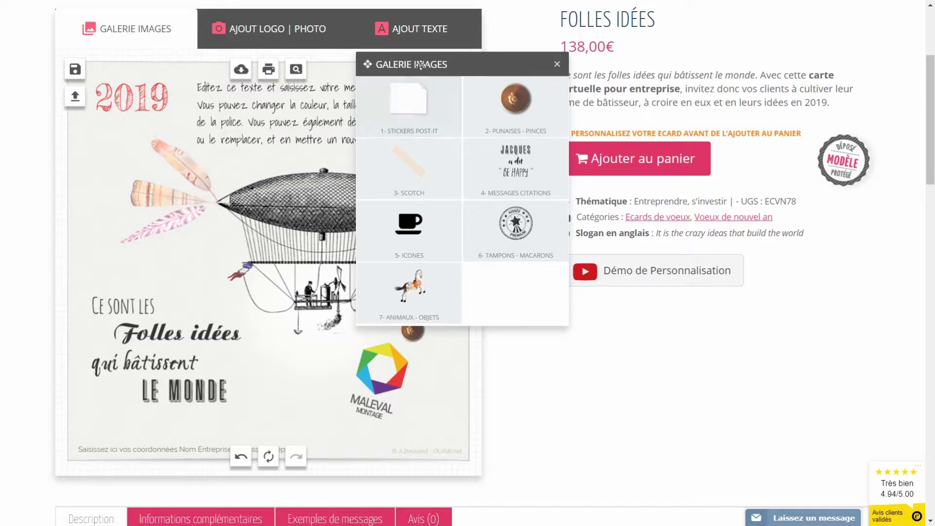
{"action": "left_click_drag", "start_coordinate": [421, 66], "coordinate": [435, 110]}
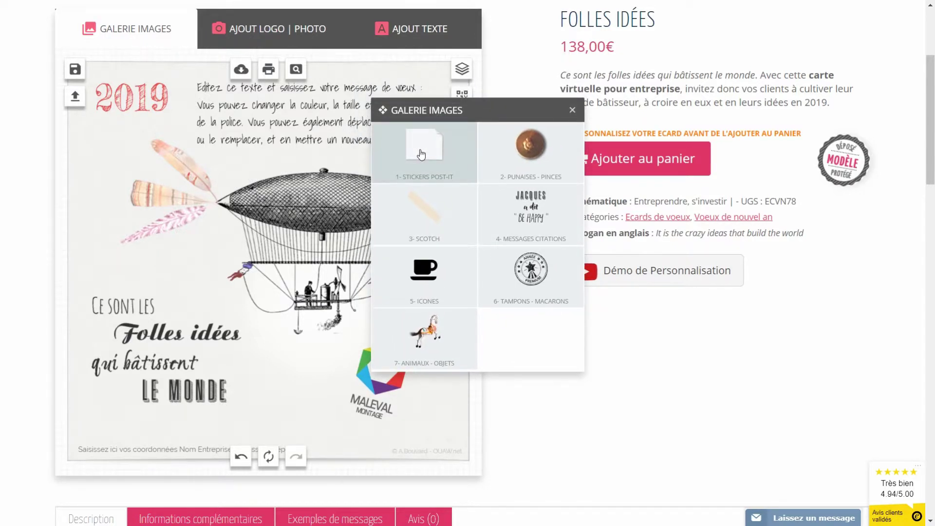
{"action": "left_click", "coordinate": [422, 154]}
{"action": "mouse_move", "coordinate": [483, 311]}
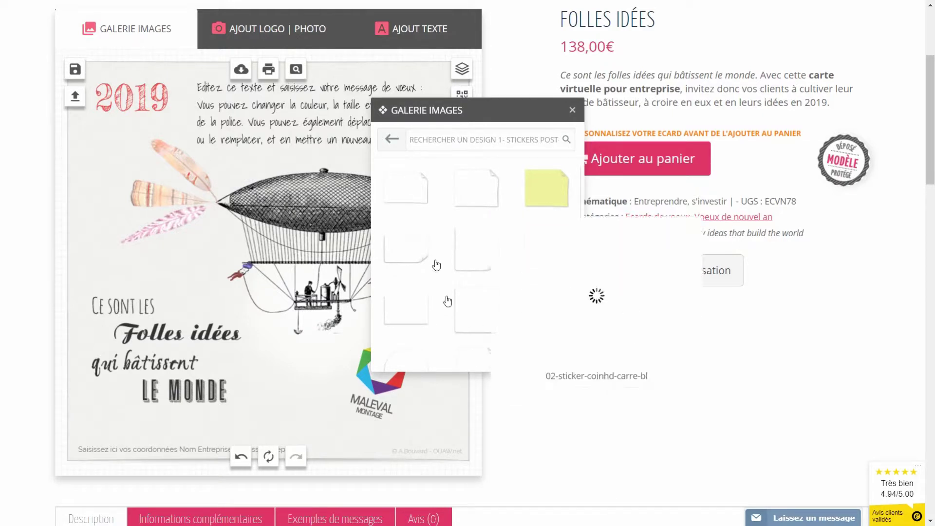
{"action": "left_click", "coordinate": [476, 321]}
{"action": "left_click_drag", "start_coordinate": [254, 270], "coordinate": [380, 378]}
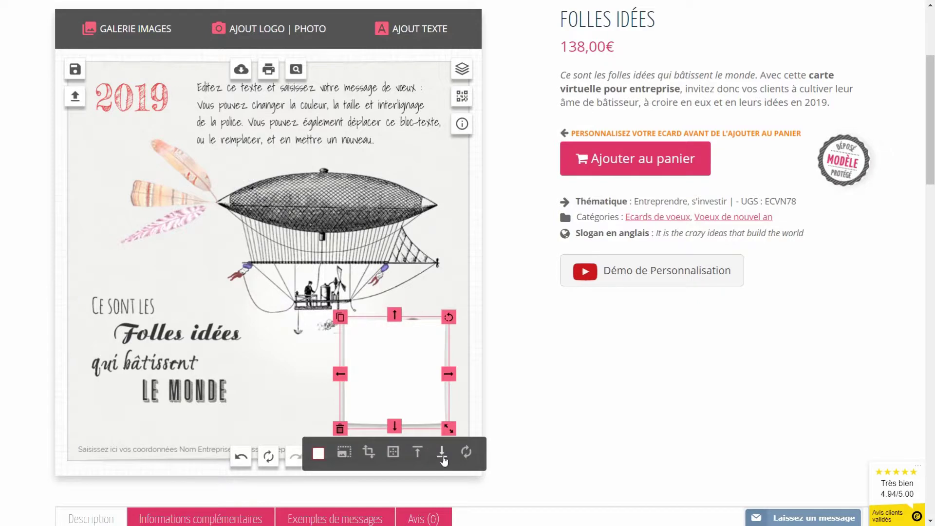
Step: Send the sticker behind the logo, tilt it about 25 degrees and shrink it
{"action": "left_click", "coordinate": [442, 453]}
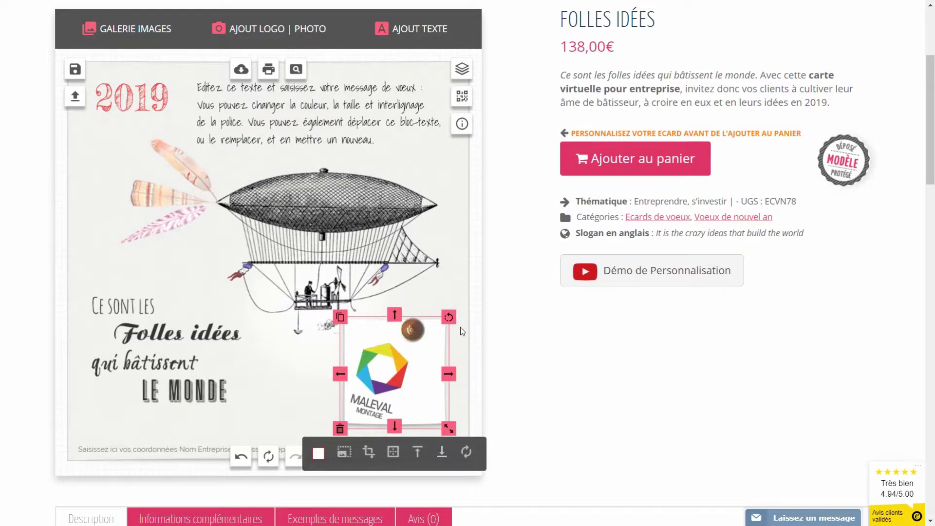
{"action": "left_click_drag", "start_coordinate": [449, 314], "coordinate": [481, 347]}
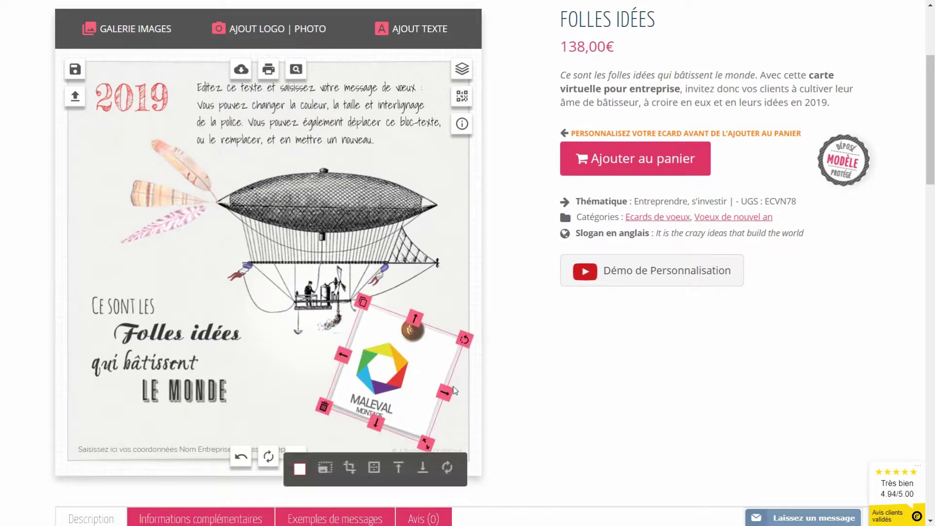
{"action": "left_click_drag", "start_coordinate": [437, 390], "coordinate": [411, 372]}
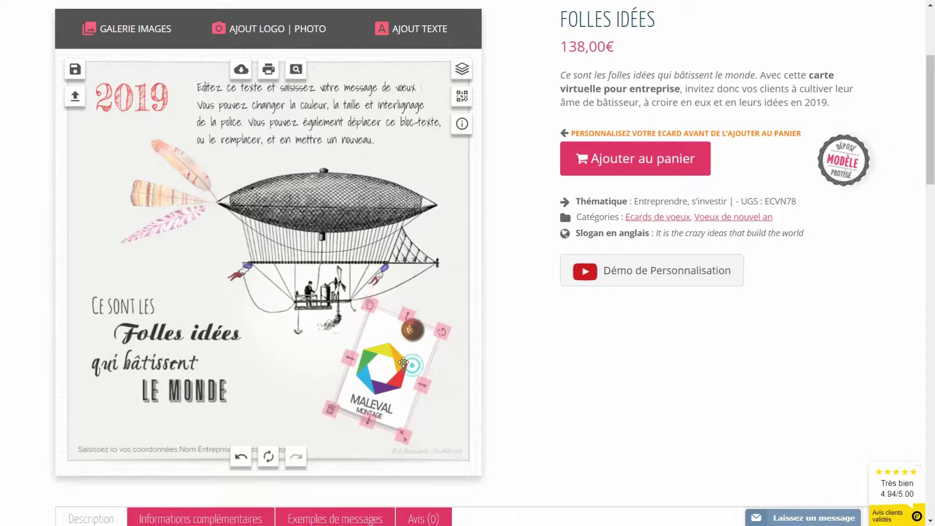
{"action": "left_click_drag", "start_coordinate": [358, 428], "coordinate": [425, 385]}
{"action": "left_click", "coordinate": [274, 402]}
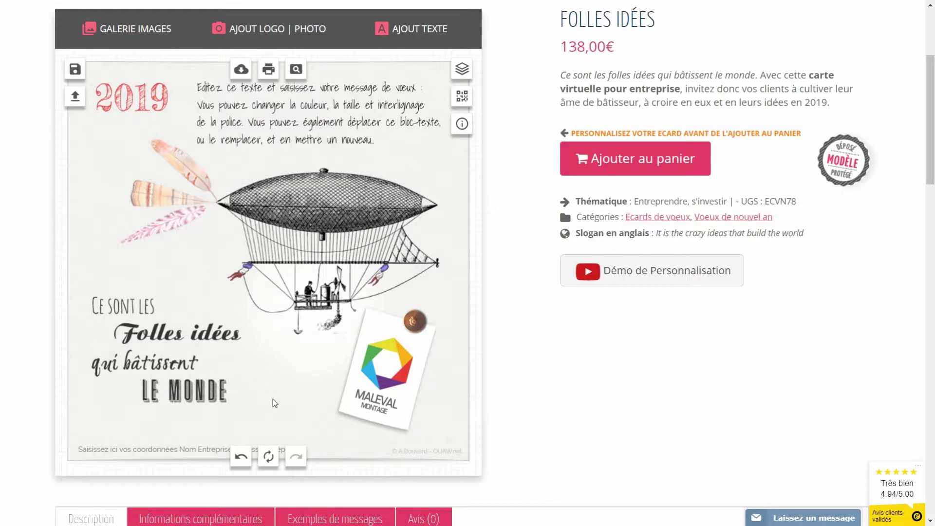
{"action": "left_click", "coordinate": [297, 111]}
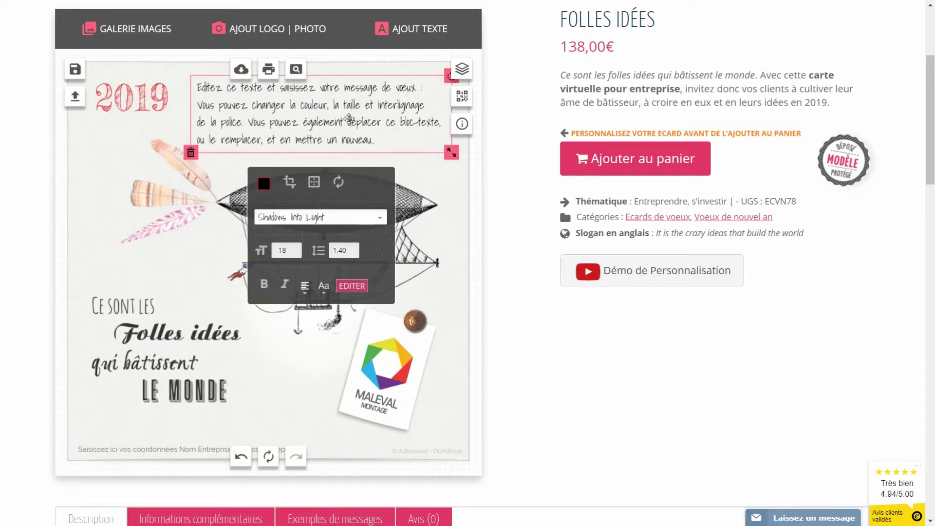
Step: Replace the greeting placeholder with 'Je vous souhaite une belle année 2019, pleine de satisfactions, de projets'
{"action": "left_click", "coordinate": [349, 118]}
{"action": "left_click_drag", "start_coordinate": [392, 142], "coordinate": [176, 85]}
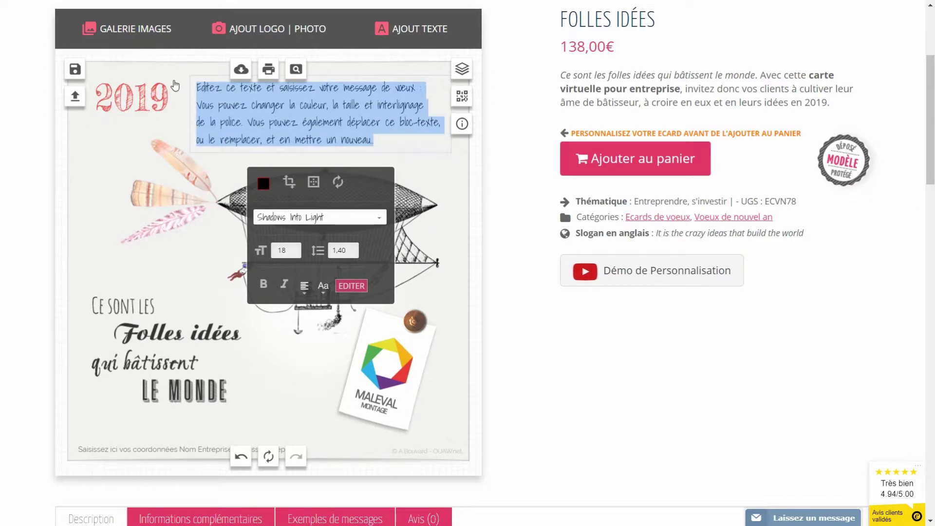
{"action": "type", "text": "Je vous souhai"}
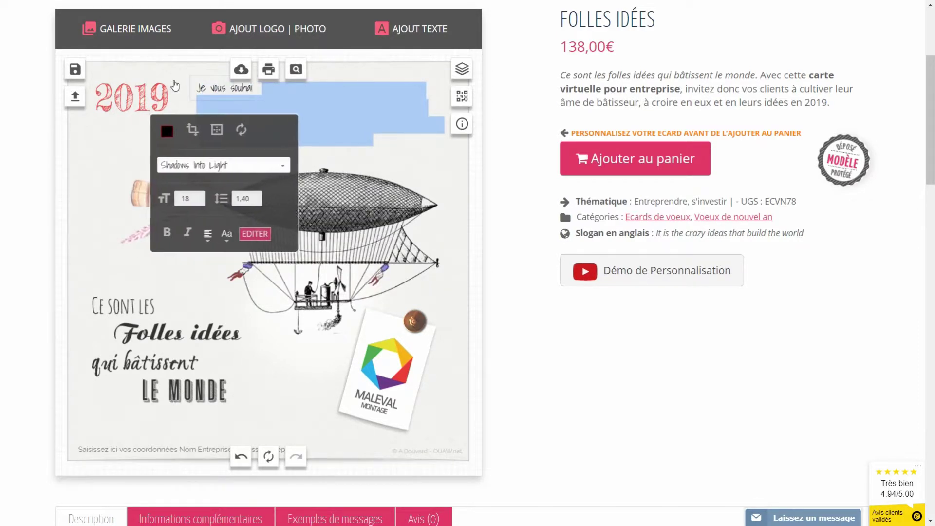
{"action": "type", "text": "te une belle anné"}
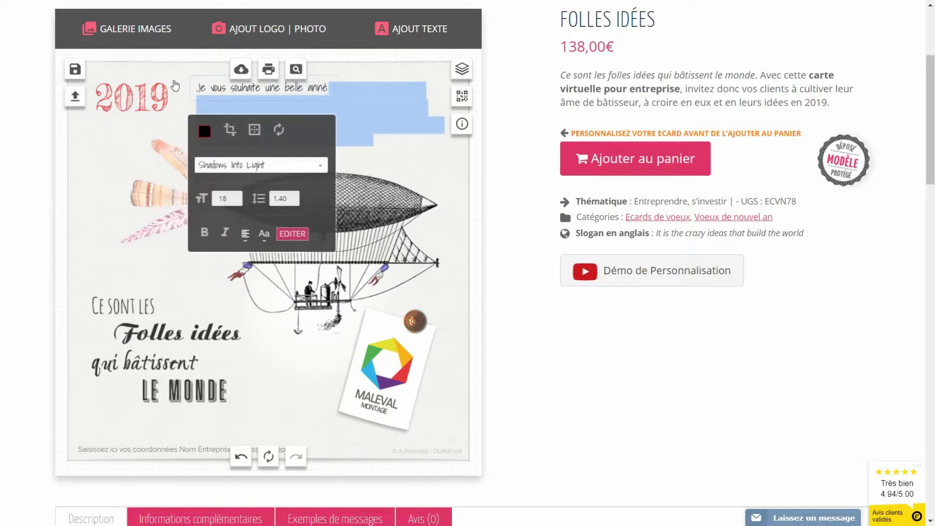
{"action": "type", "text": "e 2019"}
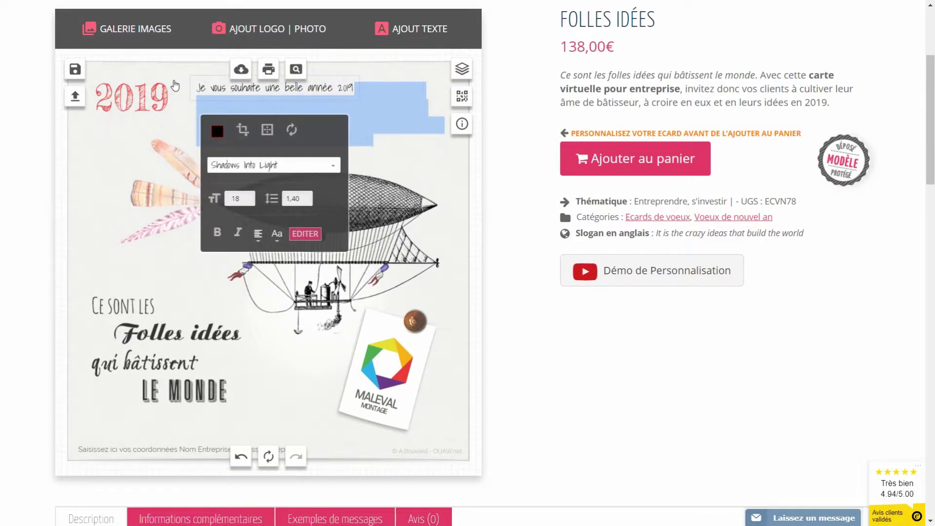
{"action": "type", "text": ", pleine de"}
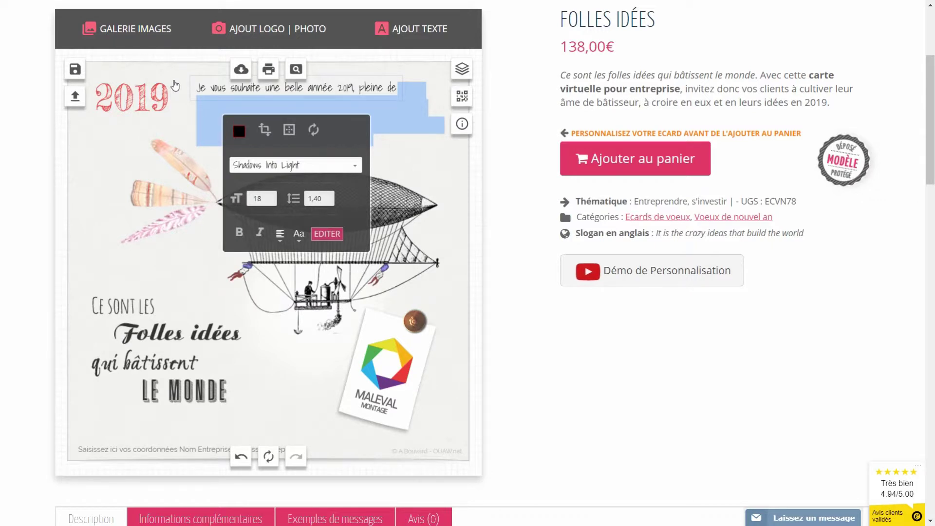
{"action": "key", "text": "Return"}
{"action": "type", "text": "satisfac"}
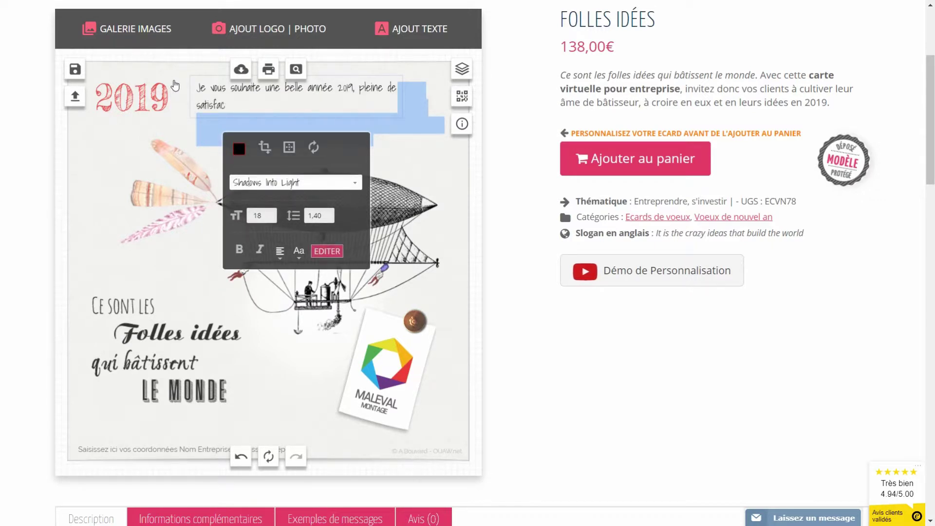
{"action": "type", "text": "tions, de projets et de réussite"}
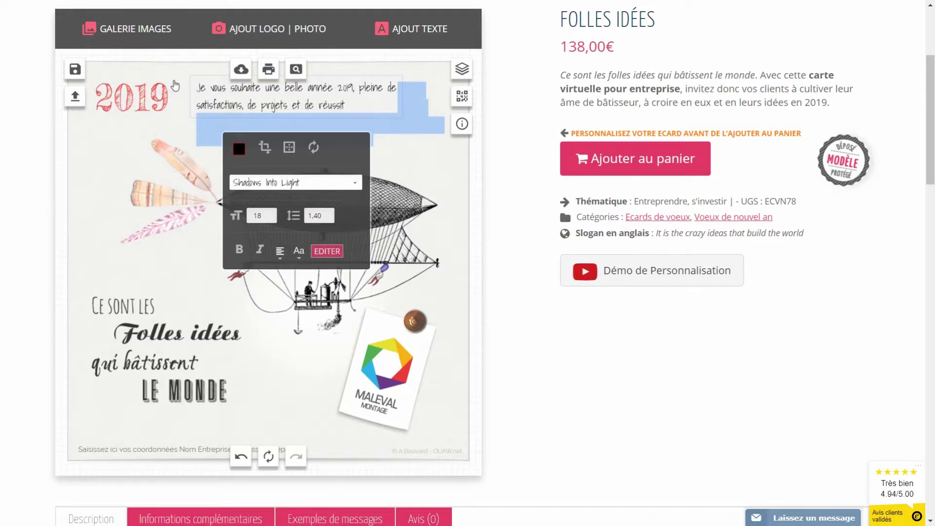
{"action": "left_click", "coordinate": [458, 156]}
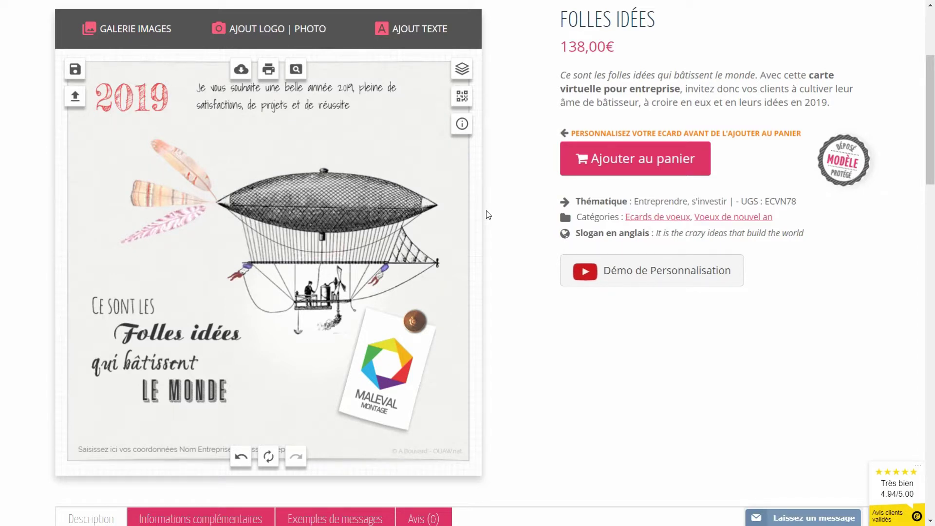
Step: Select and copy the first sample message from Exemples de messages
{"action": "scroll", "coordinate": [418, 279], "scroll_direction": "down", "scroll_amount": 2}
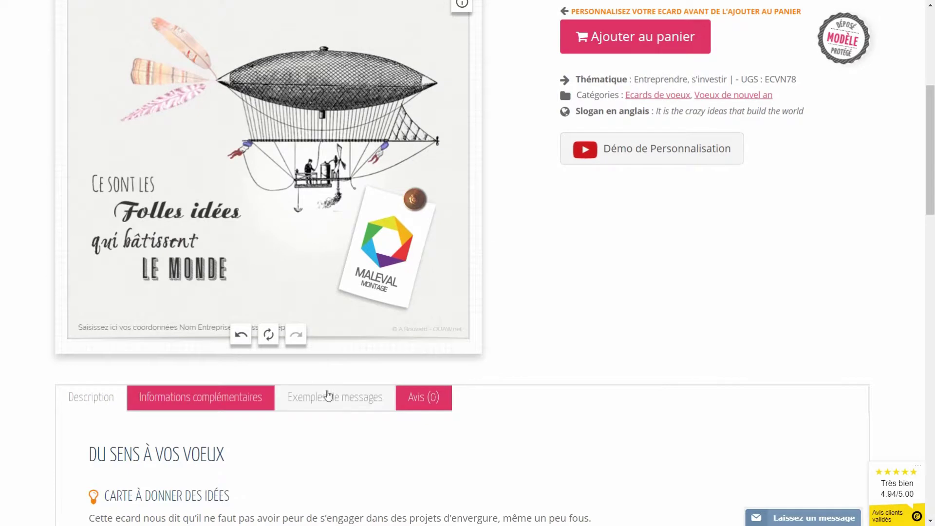
{"action": "left_click", "coordinate": [325, 398]}
{"action": "scroll", "coordinate": [218, 280], "scroll_direction": "down", "scroll_amount": 4}
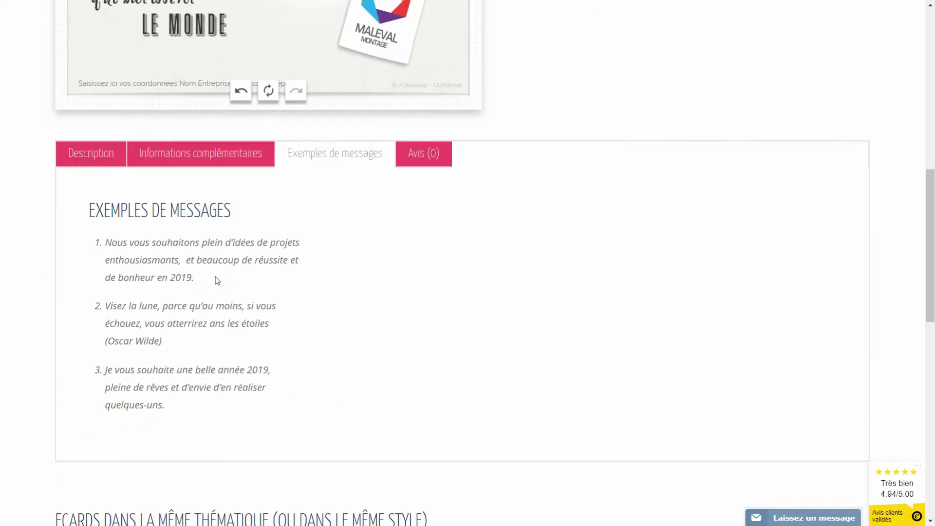
{"action": "left_click_drag", "start_coordinate": [211, 278], "coordinate": [138, 278]}
{"action": "triple_click", "coordinate": [190, 269]}
{"action": "key", "text": "ctrl+c"}
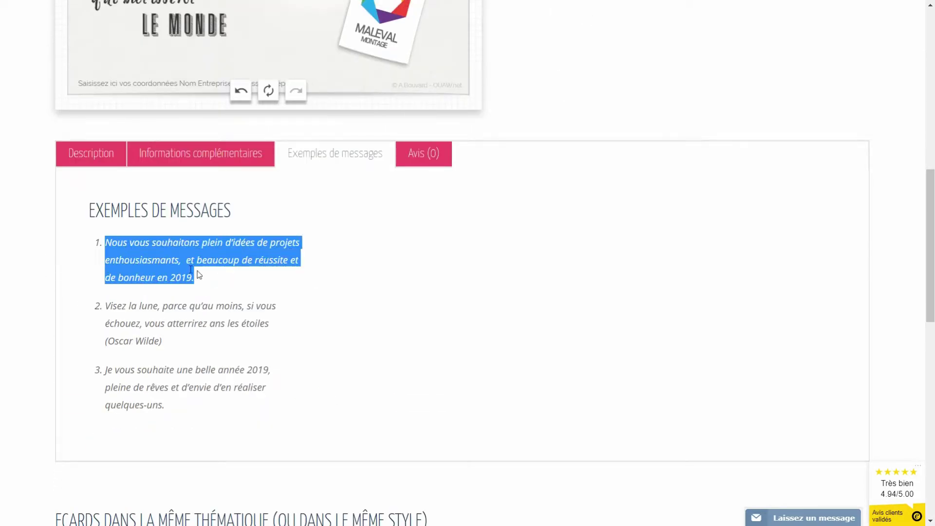
Step: Replace the card's greeting with the copied message and shift the block slightly right
{"action": "scroll", "coordinate": [301, 282], "scroll_direction": "up", "scroll_amount": 10}
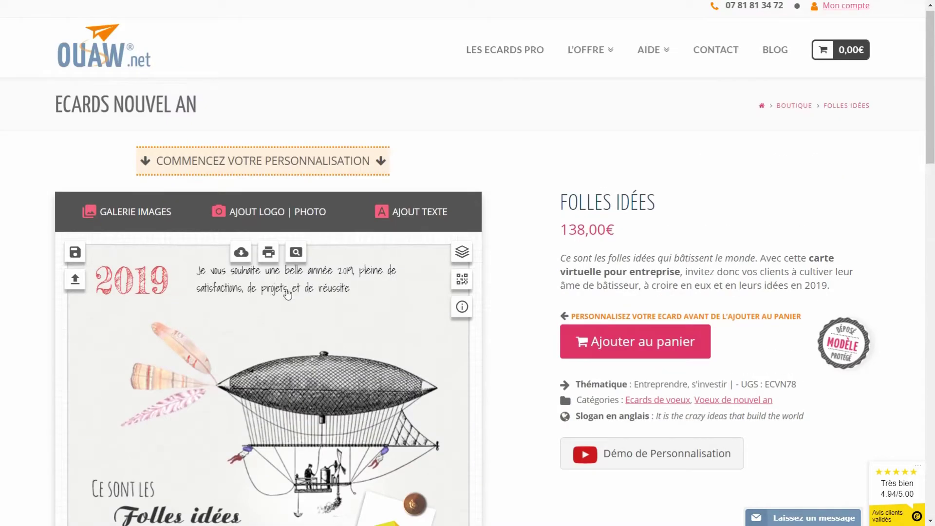
{"action": "left_click", "coordinate": [287, 287]}
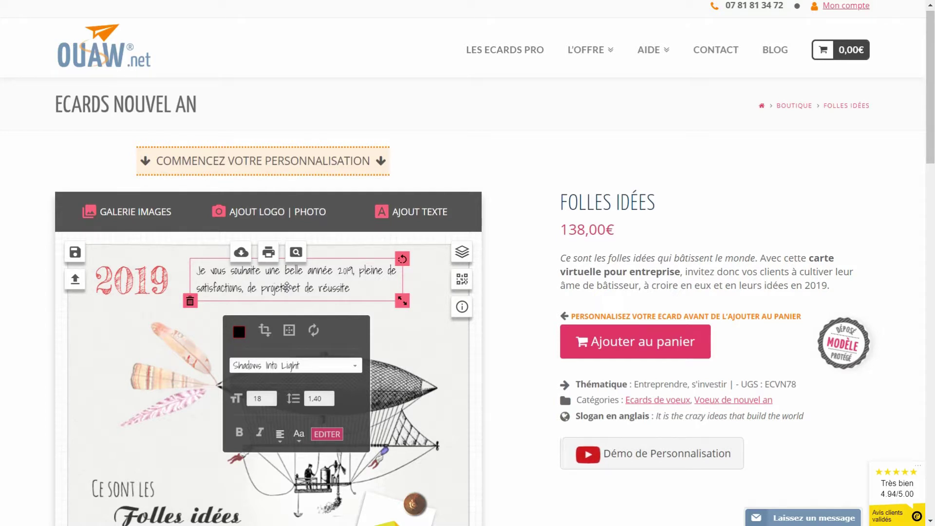
{"action": "scroll", "coordinate": [329, 397], "scroll_direction": "down", "scroll_amount": 1}
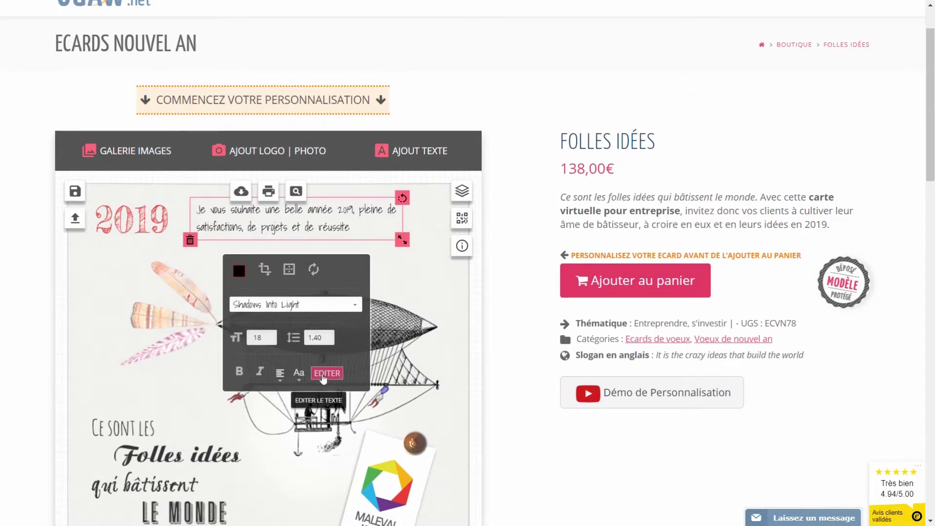
{"action": "left_click", "coordinate": [333, 379]}
{"action": "left_click_drag", "start_coordinate": [395, 413], "coordinate": [207, 389]}
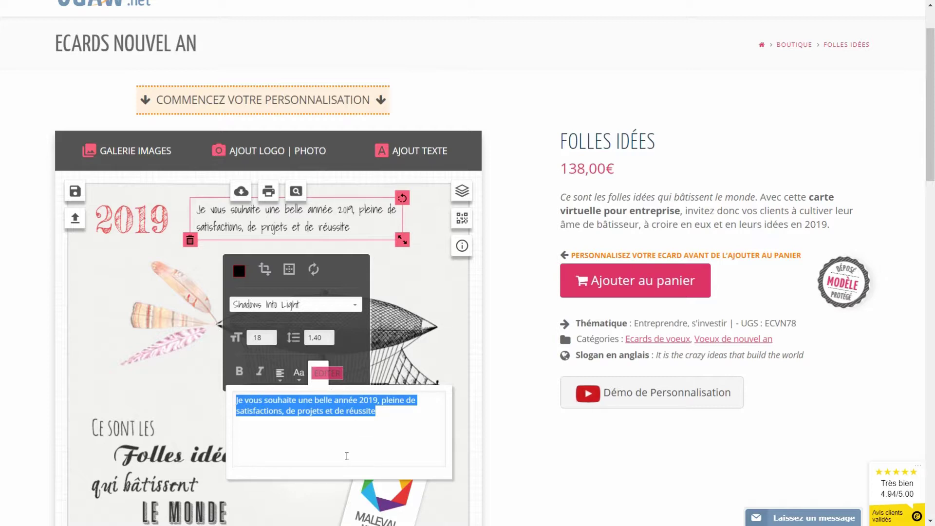
{"action": "key", "text": "ctrl+v"}
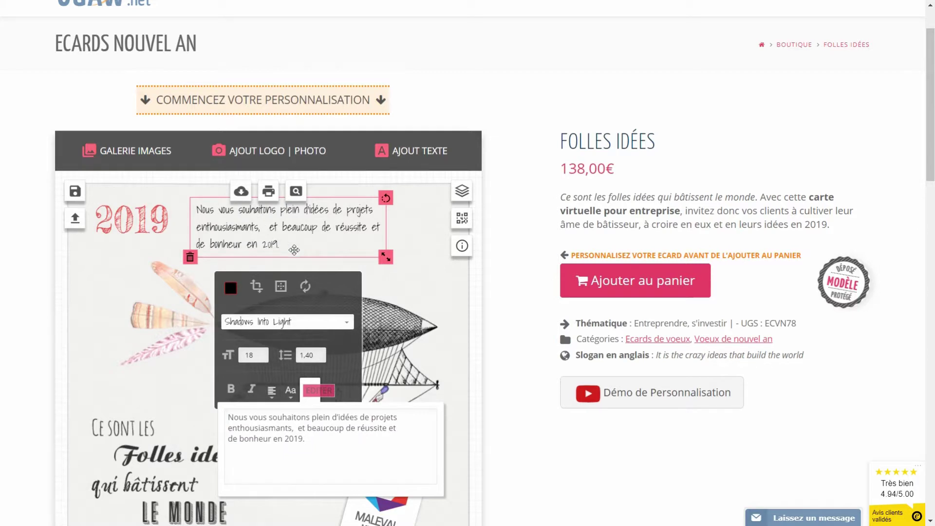
{"action": "left_click_drag", "start_coordinate": [251, 229], "coordinate": [276, 232]}
{"action": "left_click", "coordinate": [380, 266]}
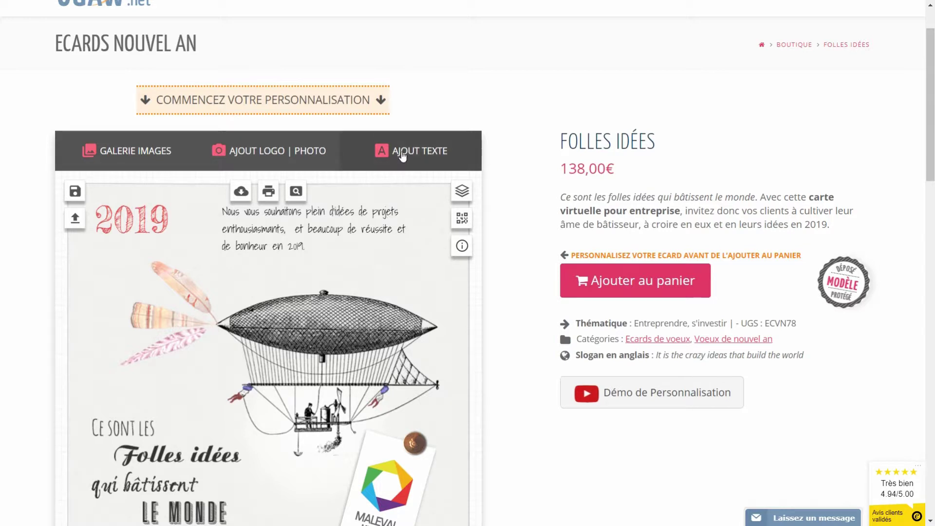
Step: Add a text line with the sender's name and drag it under the greeting
{"action": "left_click", "coordinate": [418, 153]}
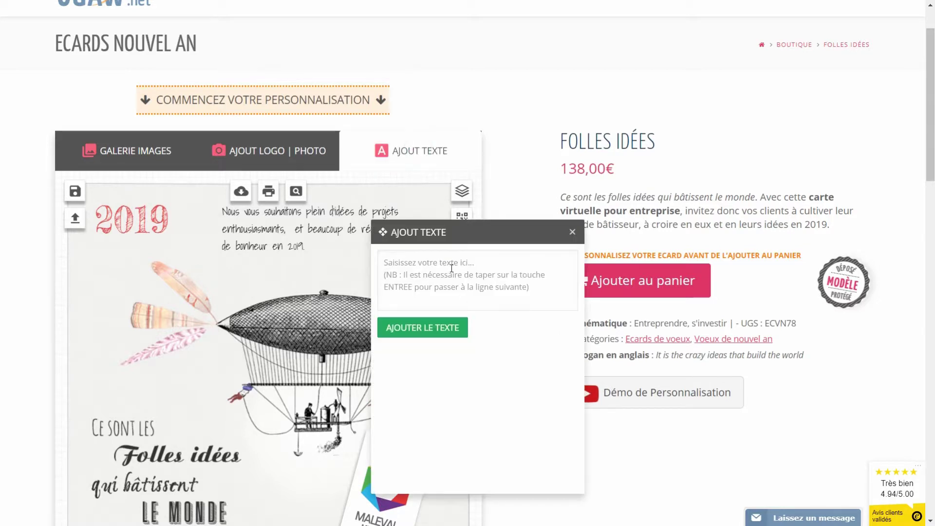
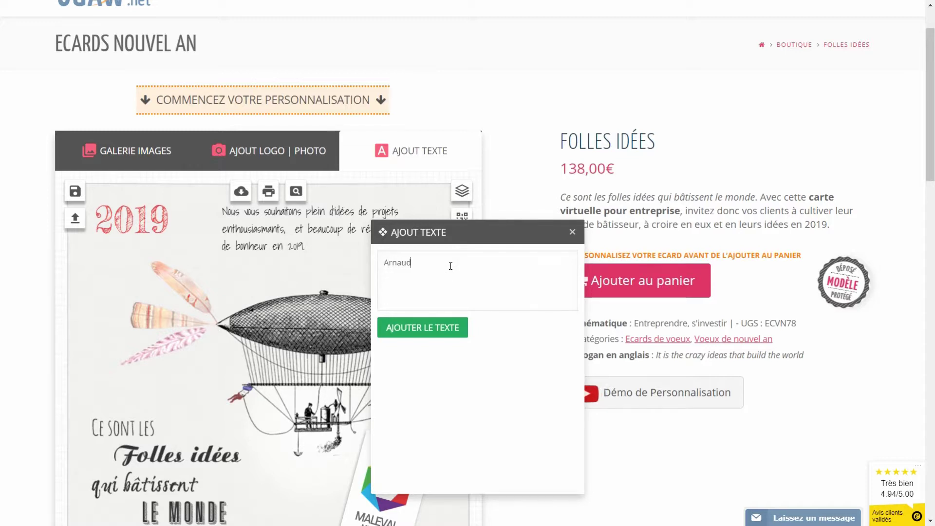
{"action": "left_click", "coordinate": [443, 328]}
{"action": "left_click_drag", "start_coordinate": [259, 384], "coordinate": [358, 261]}
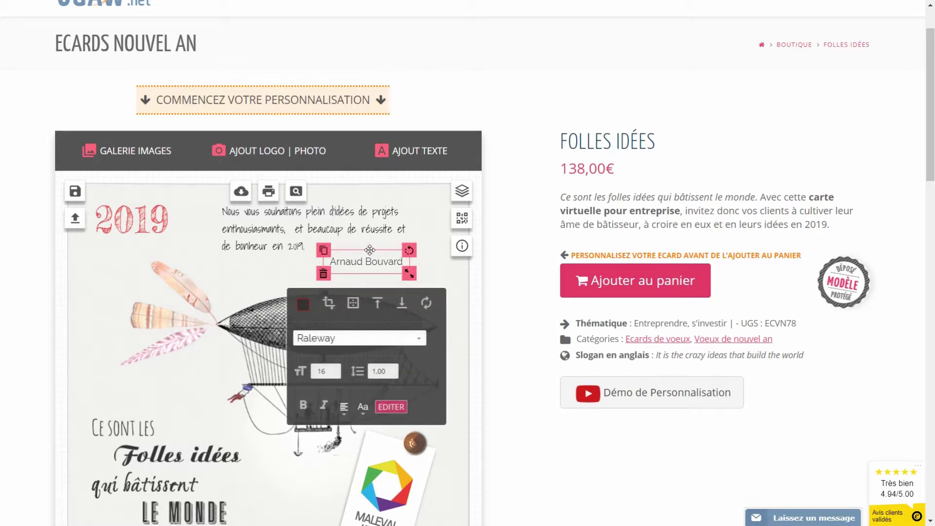
Step: Set the sender name in the Shadows Into Light font
{"action": "left_click", "coordinate": [364, 245]}
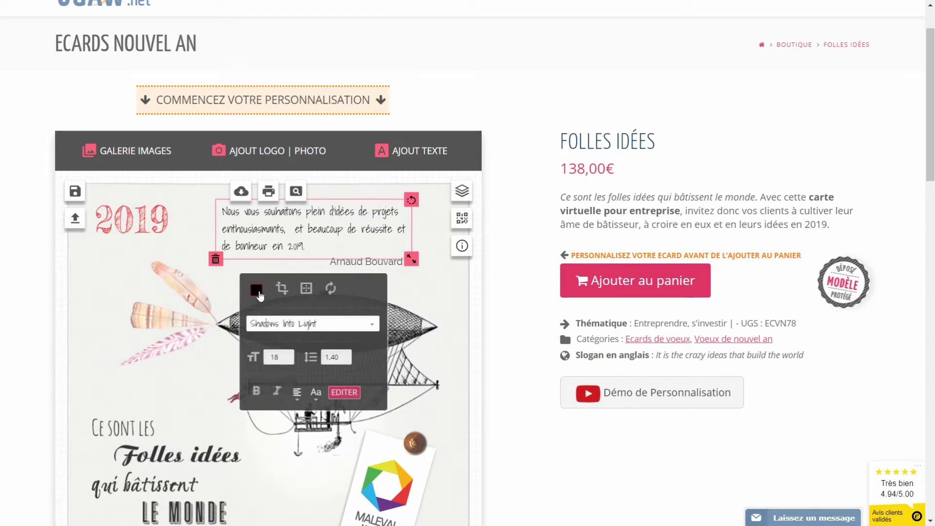
{"action": "left_click", "coordinate": [256, 289]}
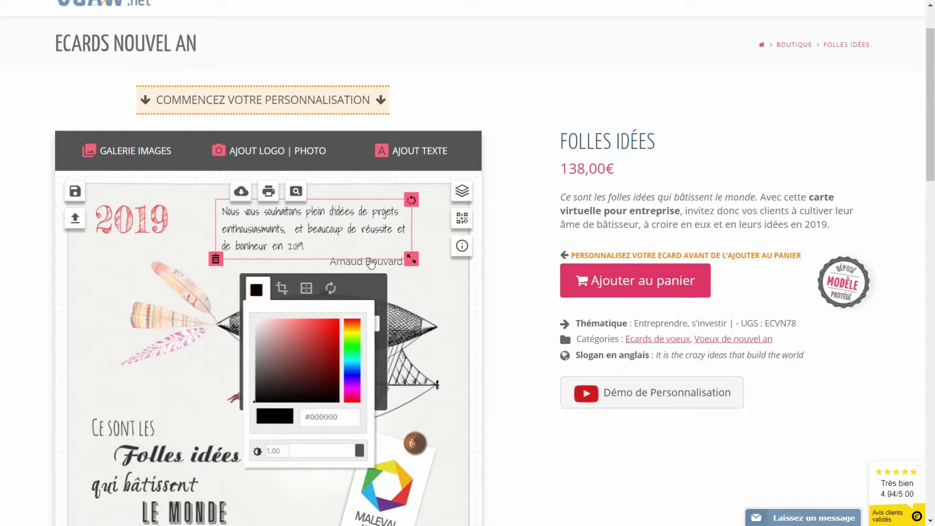
{"action": "left_click", "coordinate": [369, 262]}
{"action": "left_click", "coordinate": [416, 344]}
{"action": "scroll", "coordinate": [385, 414], "scroll_direction": "down", "scroll_amount": 6}
{"action": "left_click", "coordinate": [370, 431]}
Step: Enlarge the sender name to size 18 and colour it black #000000
{"action": "left_click_drag", "start_coordinate": [348, 257], "coordinate": [347, 258]}
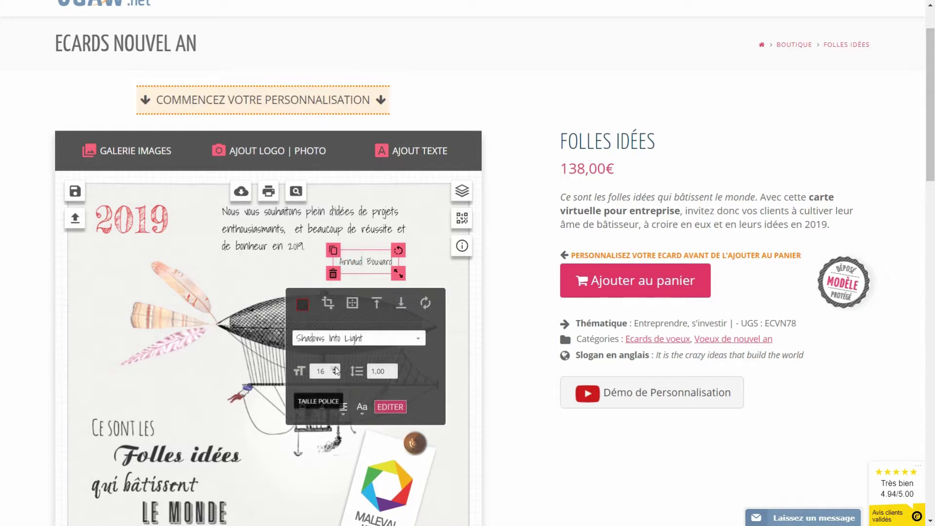
{"action": "left_click", "coordinate": [334, 369]}
{"action": "left_click", "coordinate": [334, 369]}
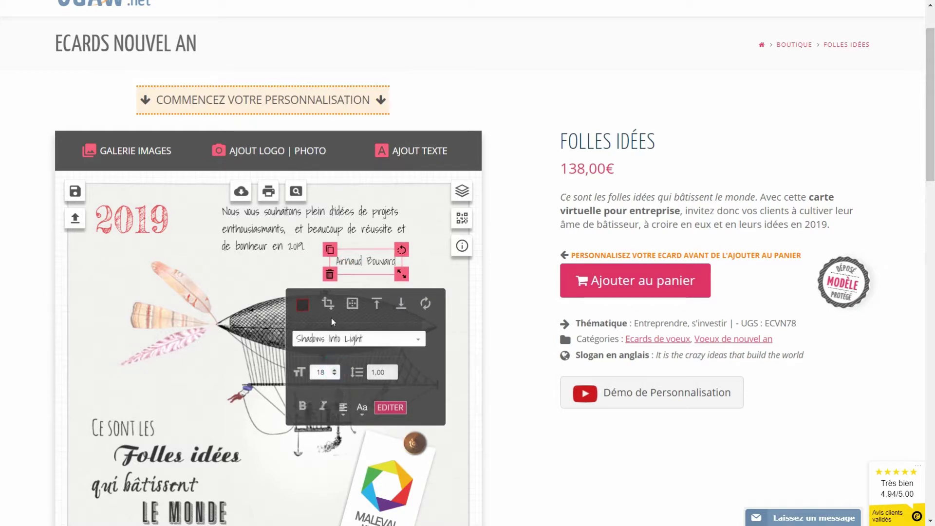
{"action": "left_click", "coordinate": [305, 305]}
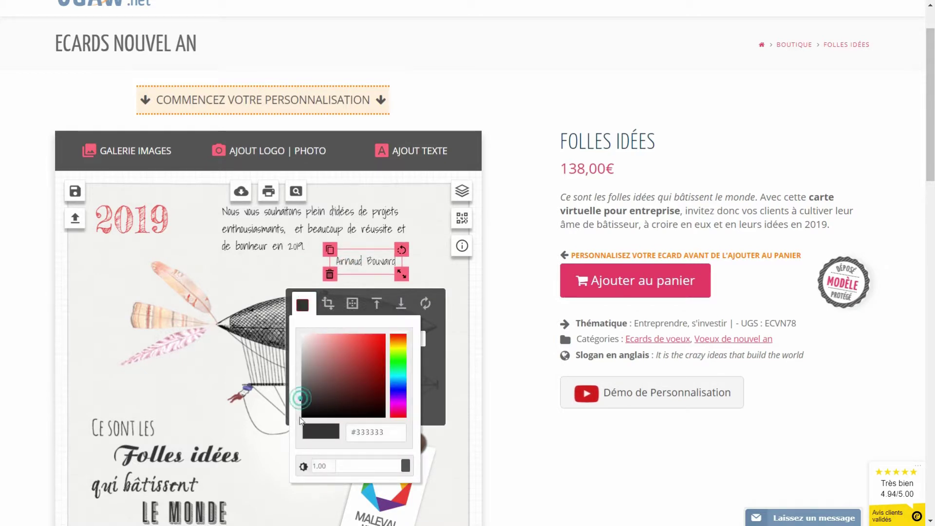
{"action": "left_click", "coordinate": [301, 416]}
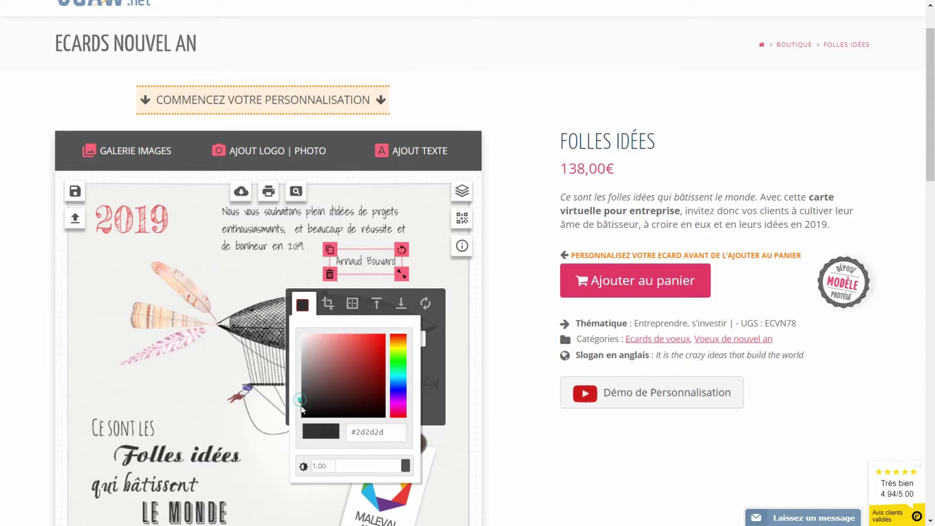
{"action": "left_click", "coordinate": [281, 276]}
{"action": "scroll", "coordinate": [292, 282], "scroll_direction": "down", "scroll_amount": 3}
{"action": "scroll", "coordinate": [291, 336], "scroll_direction": "down", "scroll_amount": 1}
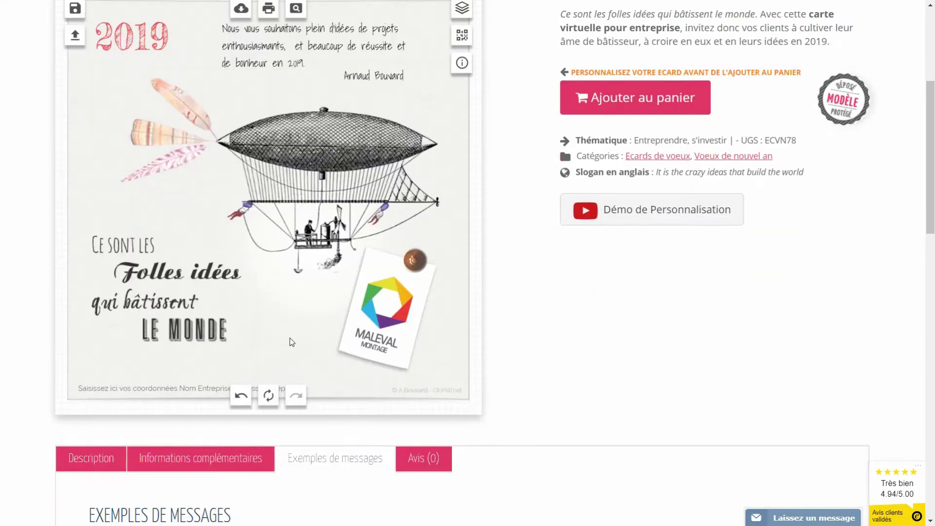
{"action": "left_click", "coordinate": [167, 392]}
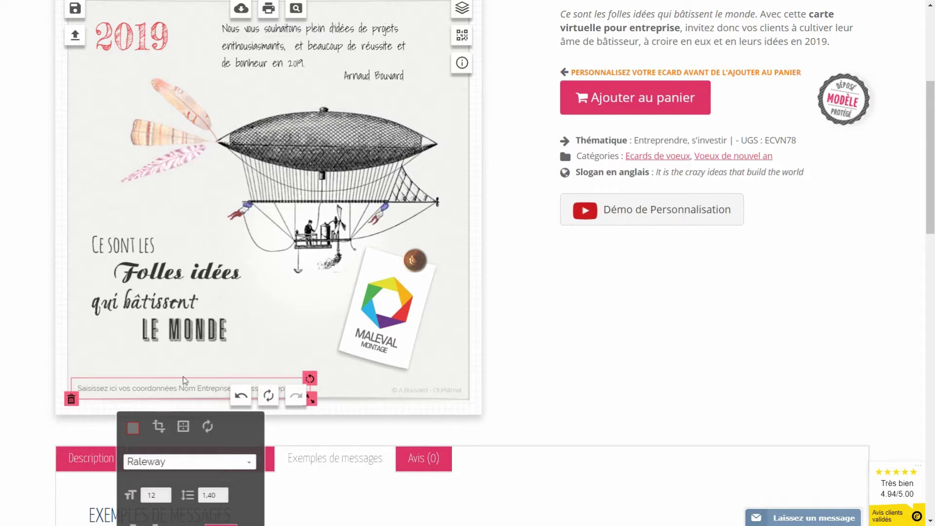
Step: Replace the footer placeholder with MALEVAL, the company's street address and phone number
{"action": "scroll", "coordinate": [203, 435], "scroll_direction": "down", "scroll_amount": 3}
{"action": "left_click", "coordinate": [219, 413]}
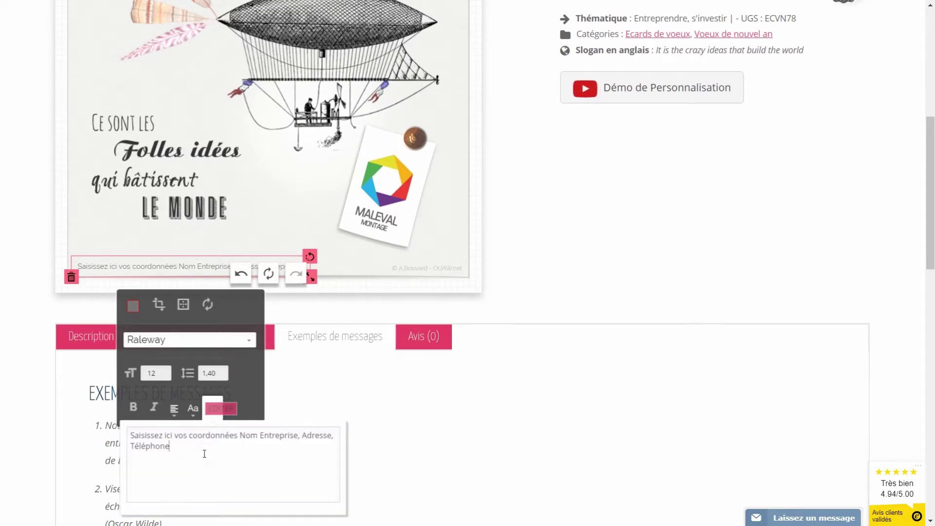
{"action": "left_click_drag", "start_coordinate": [209, 451], "coordinate": [87, 430]}
{"action": "type", "text": "MELAVAL"}
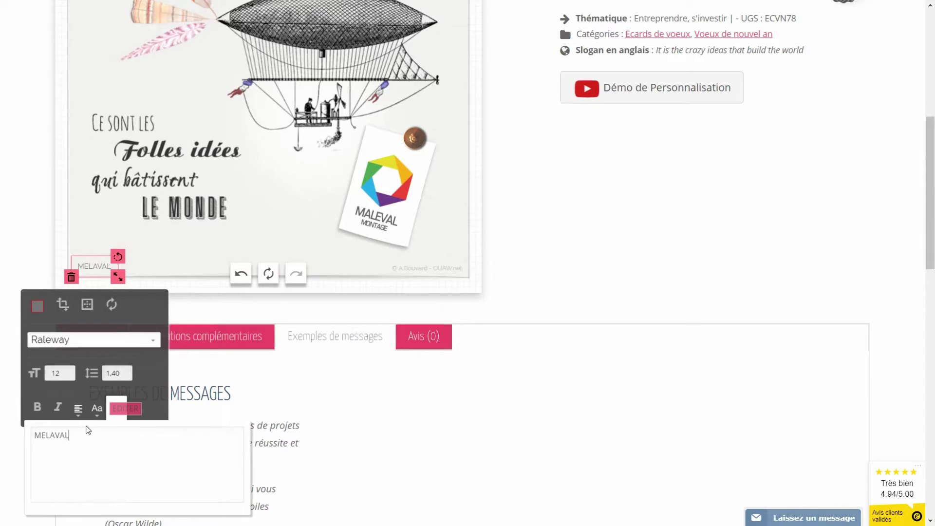
{"action": "key", "text": "BackSpace"}
{"action": "key", "text": "BackSpace"}
{"action": "key", "text": "BackSpace"}
{"action": "key", "text": "BackSpace"}
{"action": "key", "text": "BackSpace"}
{"action": "type", "text": "ALEVAL - "}
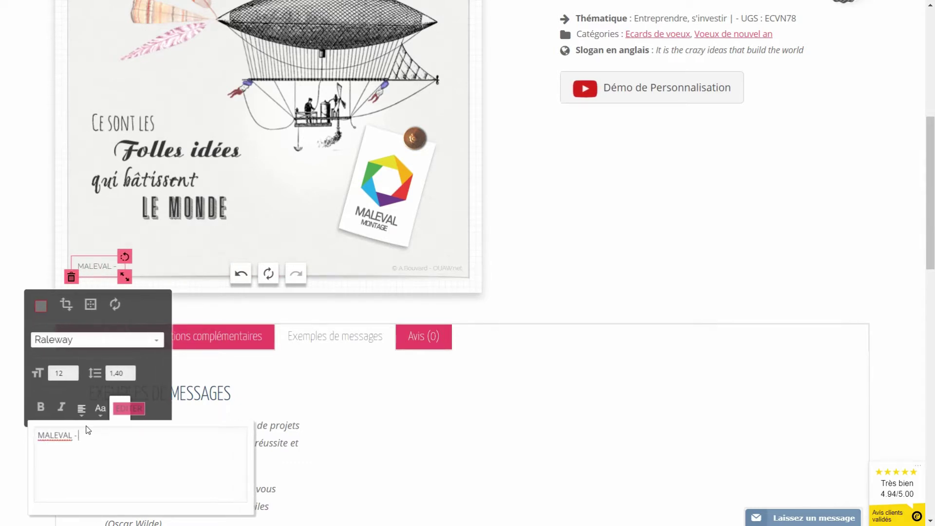
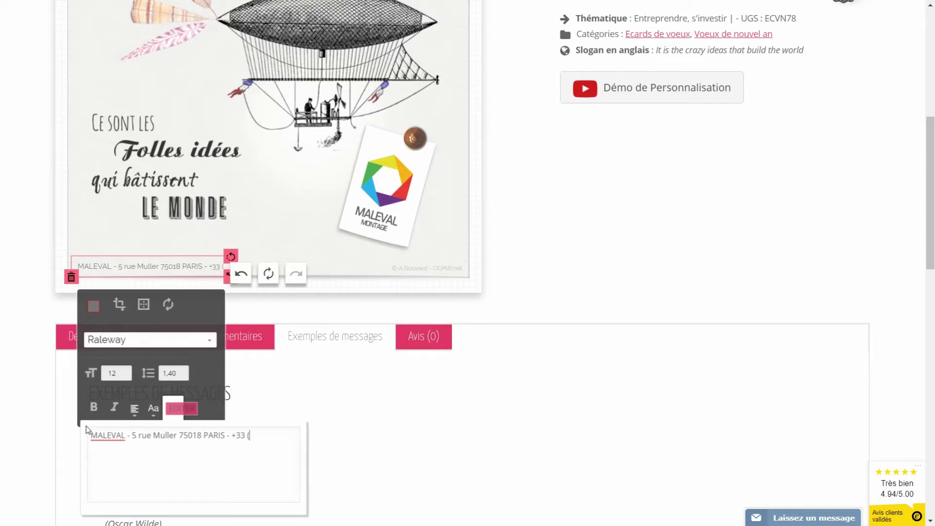
{"action": "left_click", "coordinate": [276, 229]}
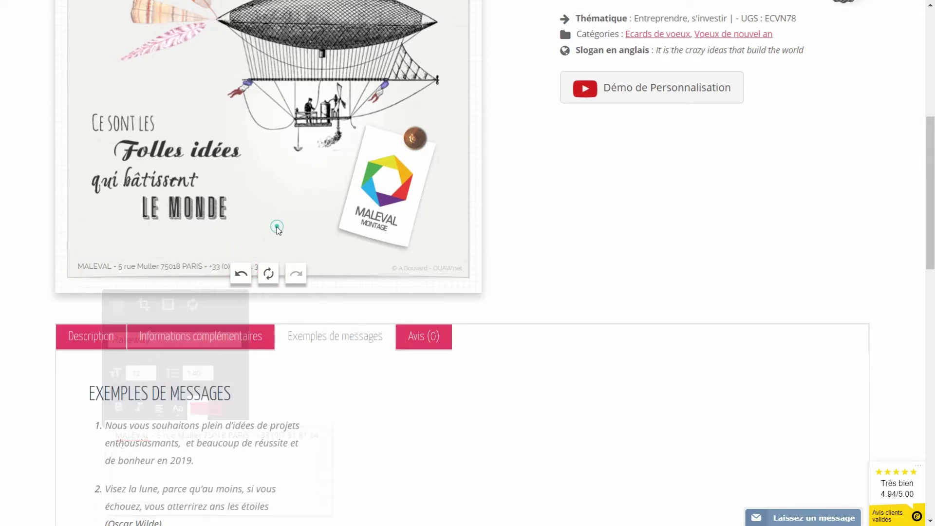
{"action": "scroll", "coordinate": [274, 230], "scroll_direction": "up", "scroll_amount": 5}
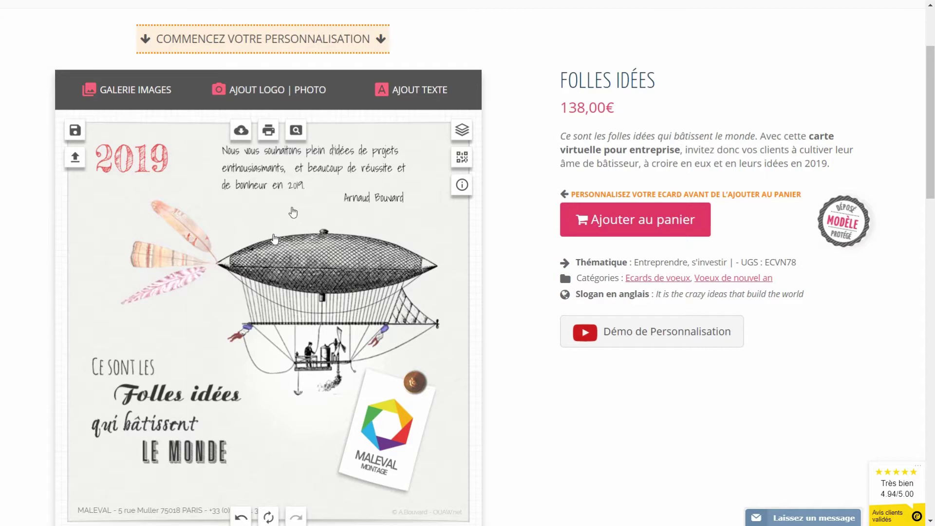
{"action": "left_click", "coordinate": [296, 131]}
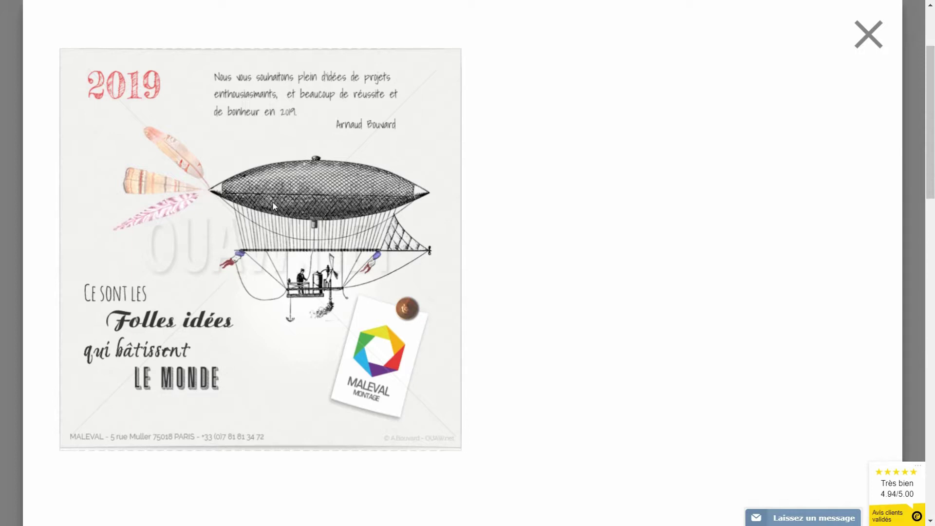
{"action": "left_click", "coordinate": [868, 35]}
{"action": "left_click", "coordinate": [532, 296]}
{"action": "scroll", "coordinate": [531, 295], "scroll_direction": "down", "scroll_amount": 1}
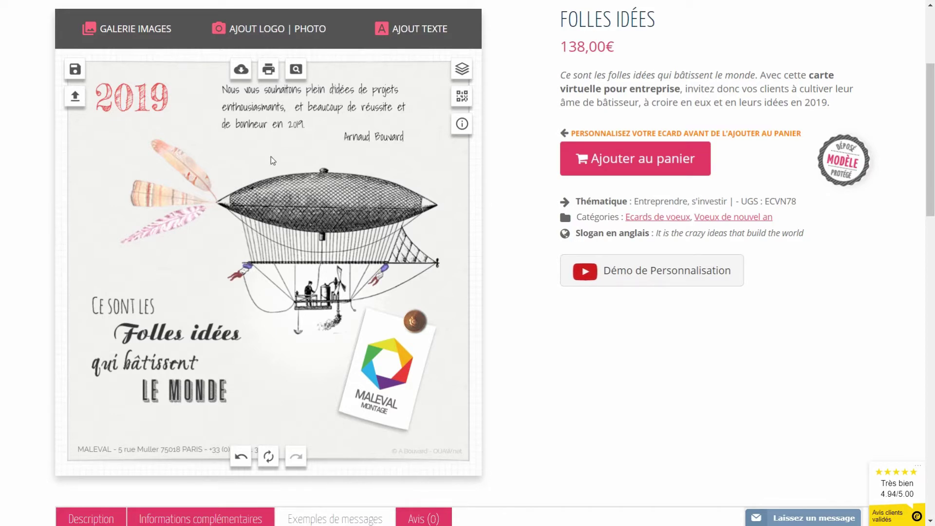
Step: Save the card as creation 'crea 1', then drag the Maleval logo left off the white card
{"action": "left_click", "coordinate": [77, 78]}
{"action": "left_click", "coordinate": [220, 193]}
{"action": "type", "text": "crea 1"}
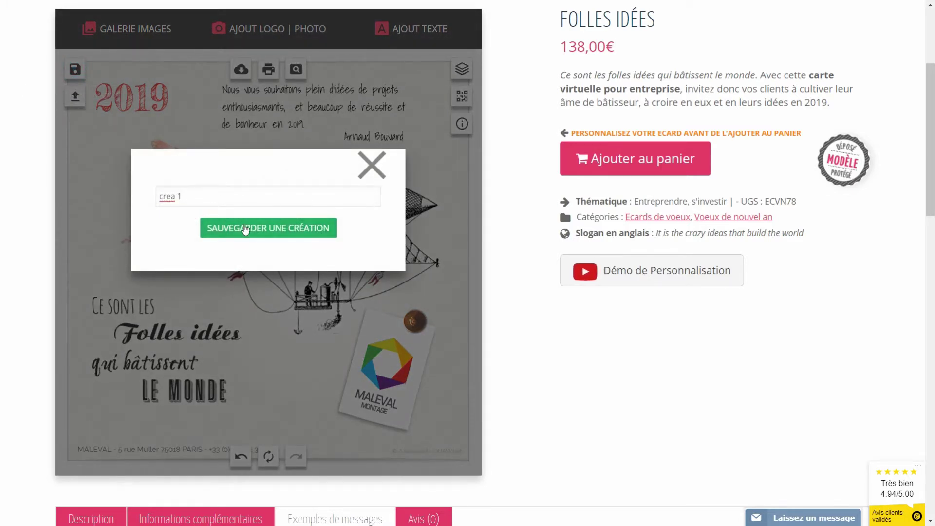
{"action": "left_click", "coordinate": [245, 229]}
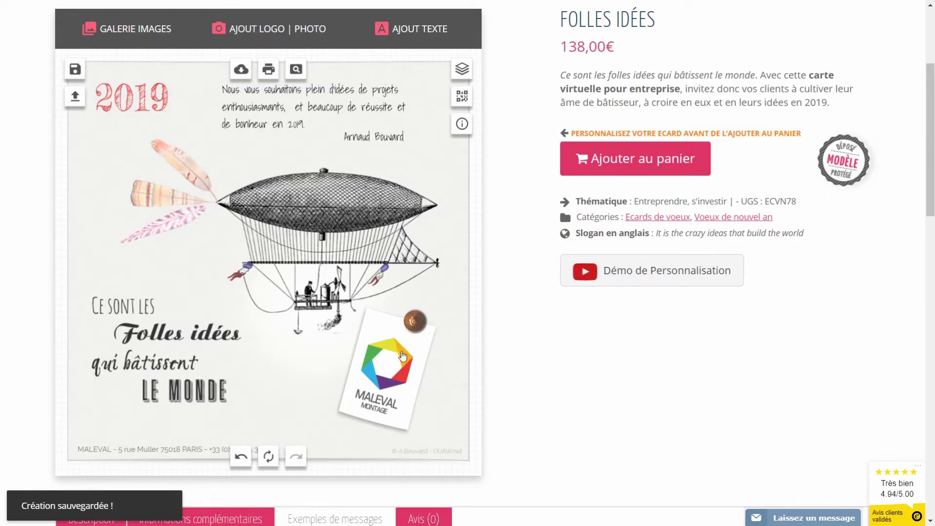
{"action": "left_click_drag", "start_coordinate": [399, 359], "coordinate": [328, 360]}
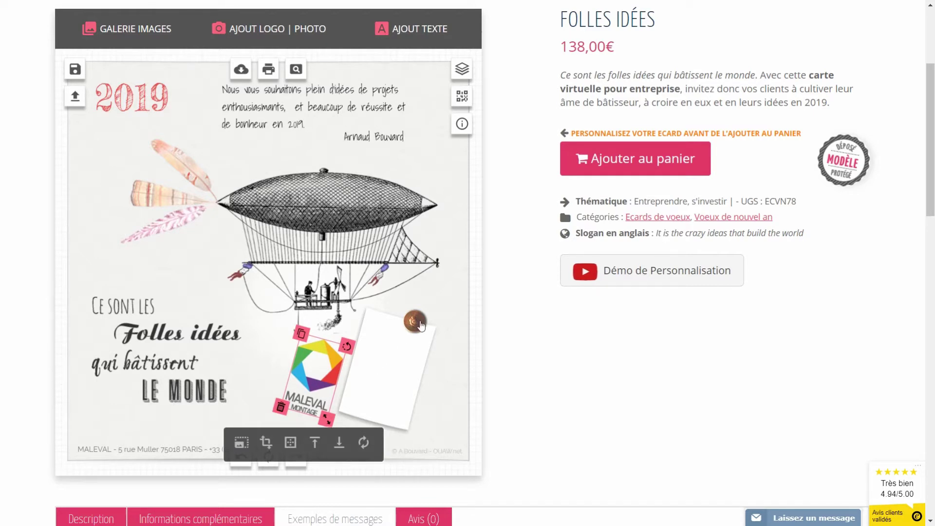
Step: Delete the white card and push-pin, and shift the Maleval logo to the right
{"action": "left_click", "coordinate": [399, 370]}
{"action": "left_click", "coordinate": [340, 422]}
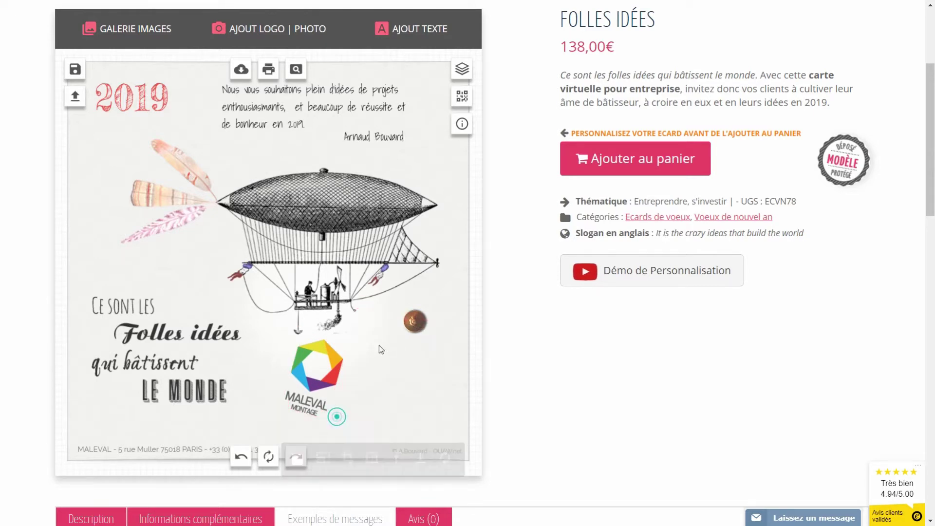
{"action": "left_click", "coordinate": [413, 320]}
{"action": "left_click", "coordinate": [403, 334]}
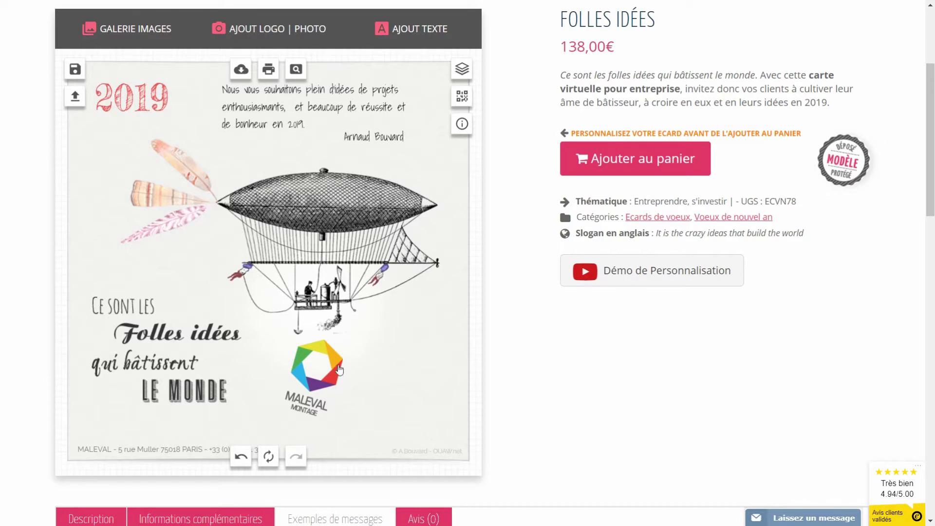
{"action": "left_click", "coordinate": [314, 365]}
{"action": "left_click_drag", "start_coordinate": [336, 334], "coordinate": [390, 332]}
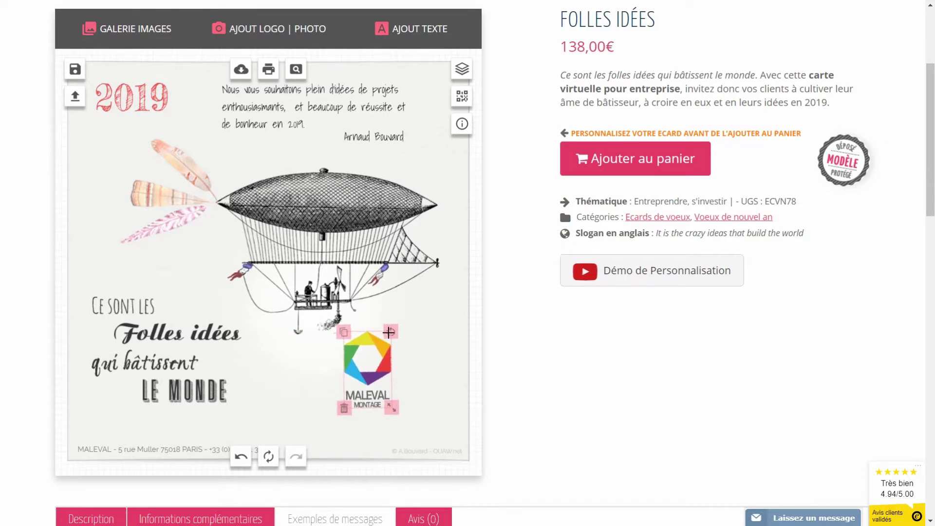
{"action": "left_click_drag", "start_coordinate": [387, 373], "coordinate": [423, 373]}
{"action": "left_click", "coordinate": [329, 388]}
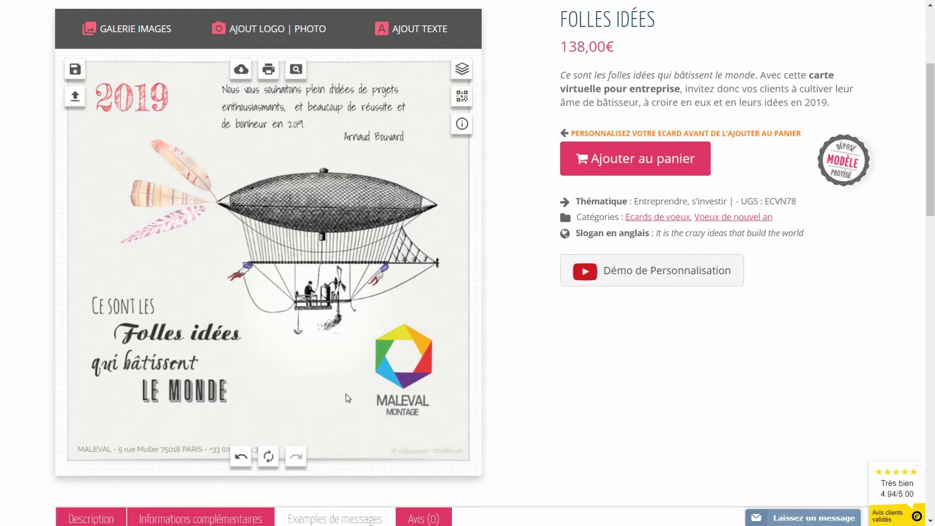
Step: Nudge the 2019 heading, shrink the feathers and airship, and shift the airship right
{"action": "left_click", "coordinate": [133, 101]}
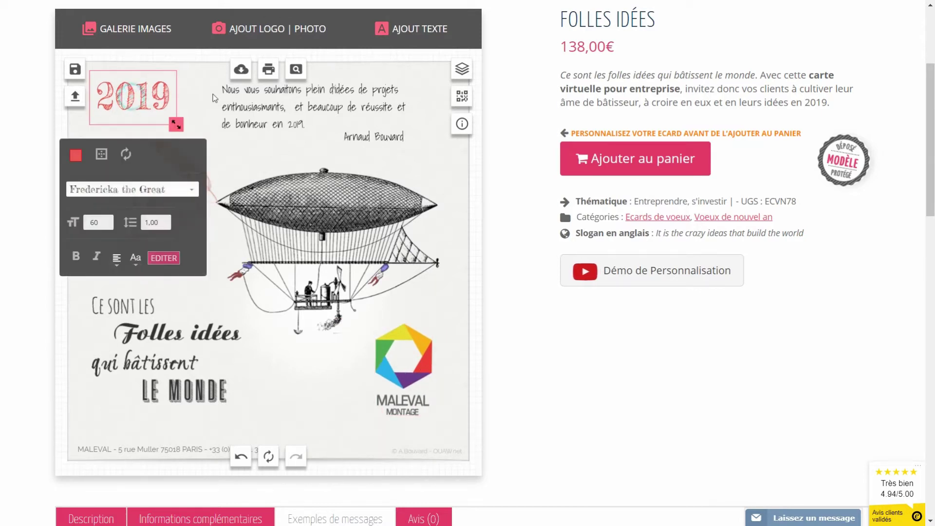
{"action": "left_click_drag", "start_coordinate": [117, 100], "coordinate": [115, 103]}
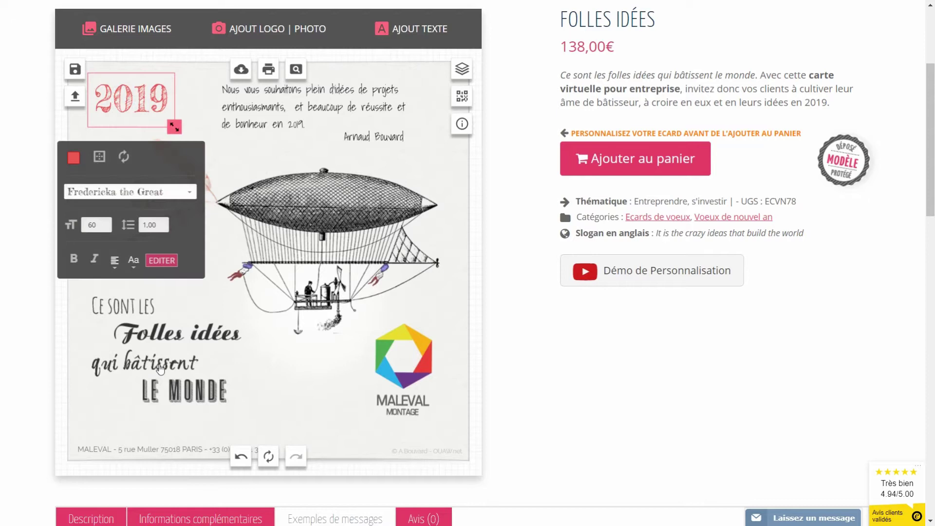
{"action": "left_click", "coordinate": [333, 207]}
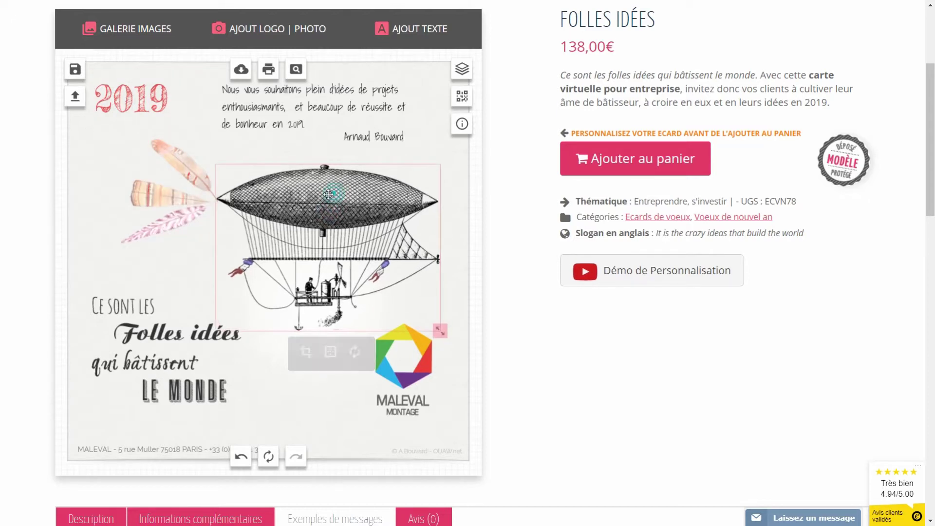
{"action": "left_click", "coordinate": [166, 220]}
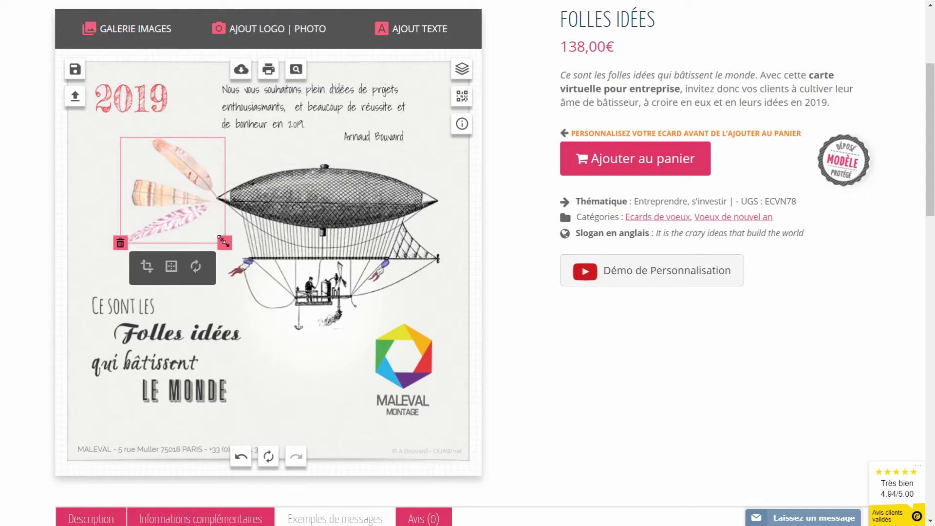
{"action": "left_click_drag", "start_coordinate": [223, 241], "coordinate": [207, 226]}
{"action": "left_click", "coordinate": [326, 229]}
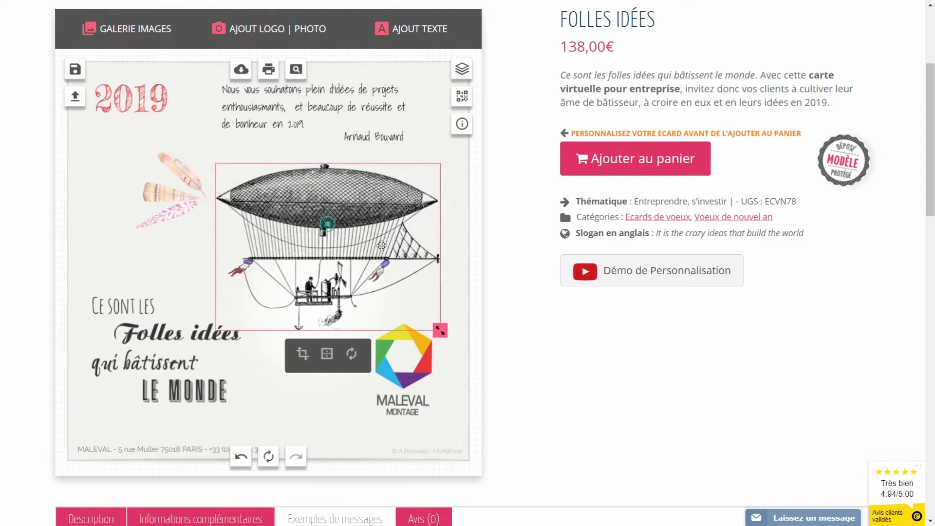
{"action": "left_click_drag", "start_coordinate": [439, 330], "coordinate": [427, 320]}
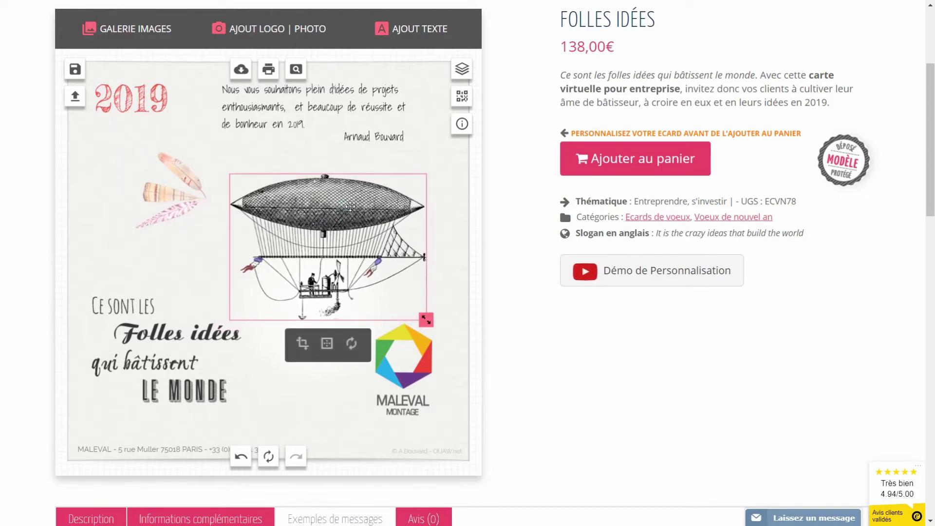
{"action": "left_click_drag", "start_coordinate": [348, 207], "coordinate": [360, 208]}
Step: Move the feathers beside the airship and the Maleval logo to the upper left
{"action": "left_click", "coordinate": [192, 190]}
{"action": "left_click_drag", "start_coordinate": [192, 191], "coordinate": [231, 199]}
{"action": "left_click_drag", "start_coordinate": [414, 380], "coordinate": [130, 209]}
{"action": "left_click", "coordinate": [358, 376]}
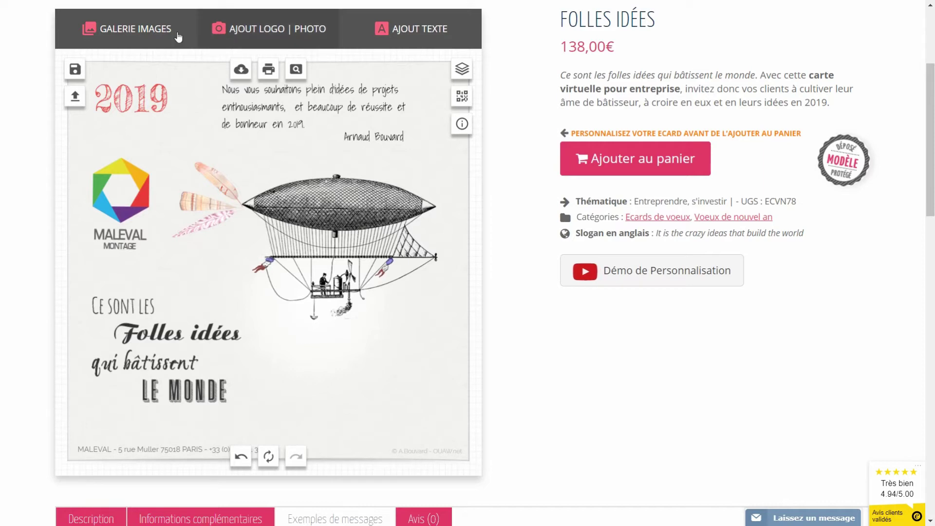
Step: Add a white square sticker from Galerie Images, tilt it about 15°, and place it below the airship
{"action": "left_click", "coordinate": [128, 30]}
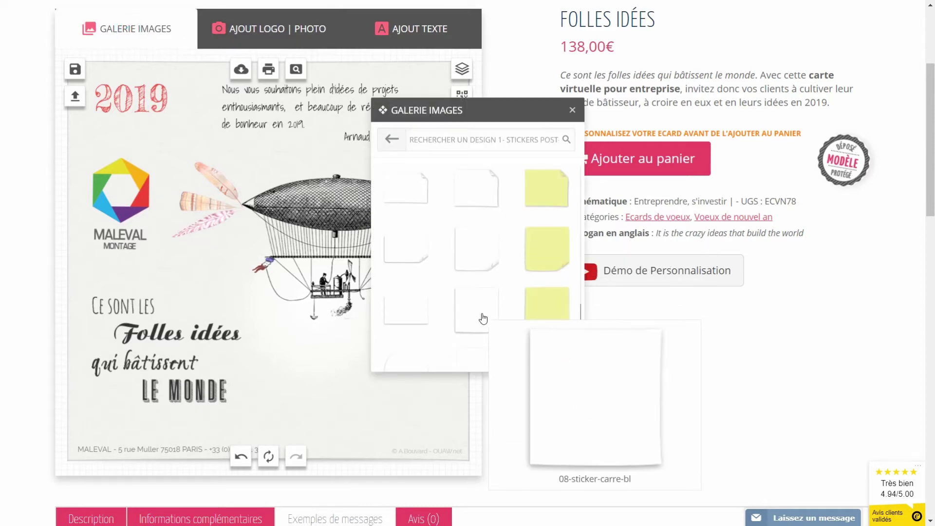
{"action": "left_click", "coordinate": [484, 317]}
{"action": "left_click_drag", "start_coordinate": [274, 271], "coordinate": [364, 388]}
{"action": "left_click_drag", "start_coordinate": [411, 321], "coordinate": [437, 330]}
{"action": "left_click_drag", "start_coordinate": [384, 437], "coordinate": [381, 395]}
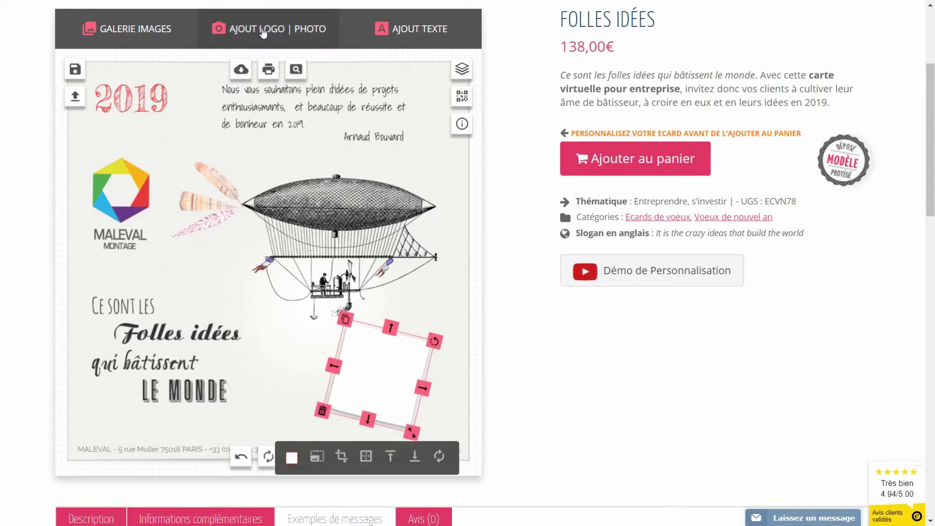
Step: Upload linkedin-profil-photo.jpg through Ajout Logo | Photo
{"action": "left_click", "coordinate": [263, 33]}
{"action": "left_click", "coordinate": [480, 147]}
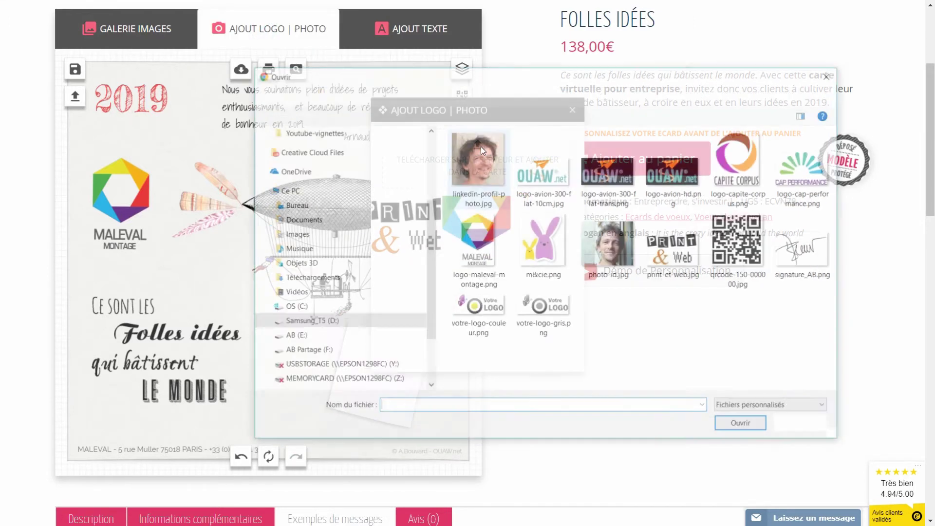
{"action": "left_click", "coordinate": [462, 169]}
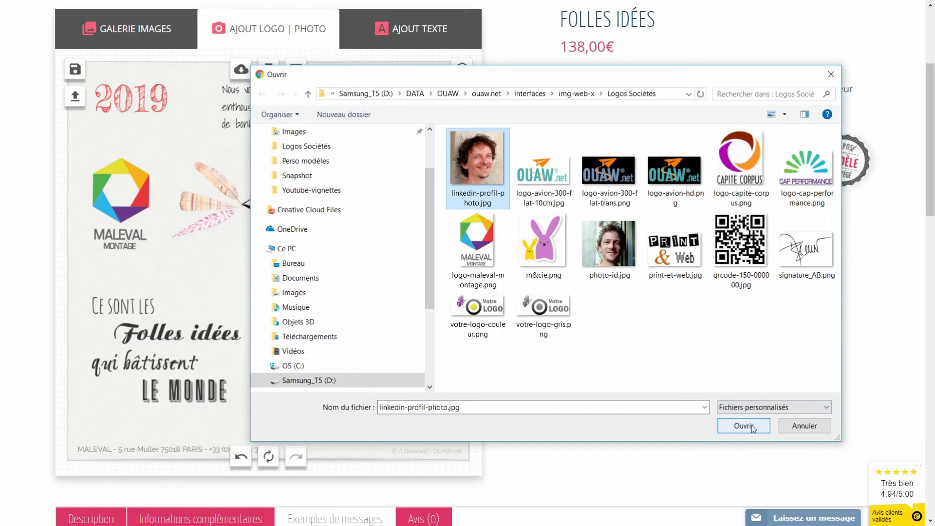
{"action": "left_click", "coordinate": [744, 425]}
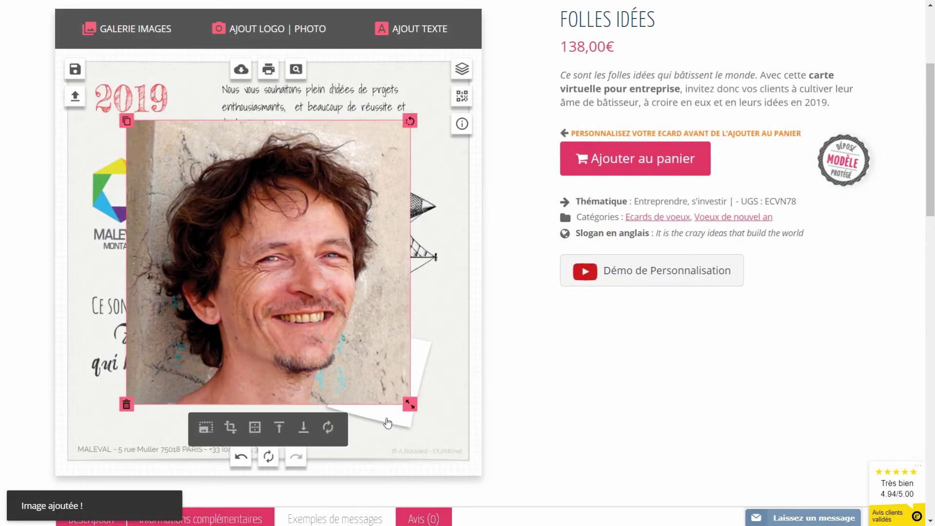
Step: Shrink, tilt and fit the photo onto the tilted white sticker frame
{"action": "left_click_drag", "start_coordinate": [405, 404], "coordinate": [307, 305]}
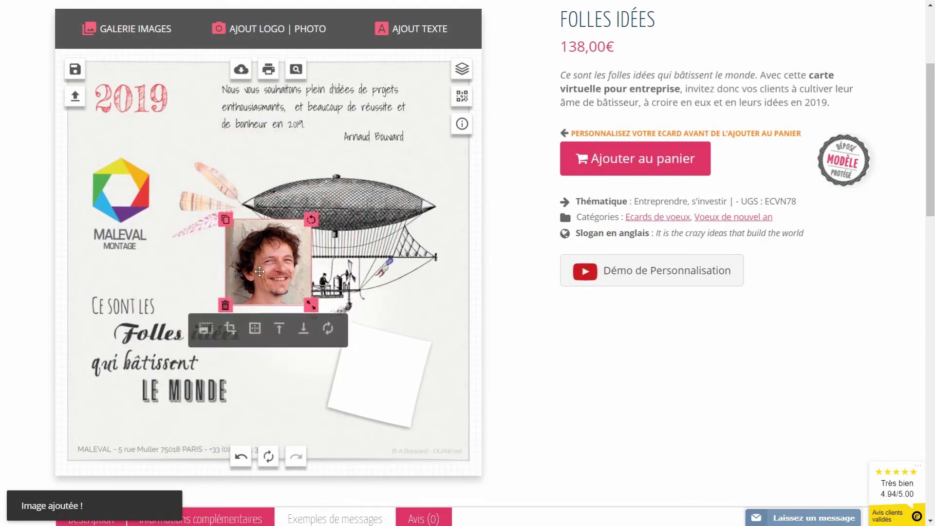
{"action": "left_click_drag", "start_coordinate": [257, 262], "coordinate": [360, 370]}
{"action": "left_click_drag", "start_coordinate": [414, 328], "coordinate": [428, 332]}
{"action": "left_click_drag", "start_coordinate": [403, 419], "coordinate": [398, 410]}
{"action": "left_click_drag", "start_coordinate": [375, 371], "coordinate": [382, 380]}
{"action": "left_click", "coordinate": [402, 309]}
{"action": "left_click", "coordinate": [276, 404]}
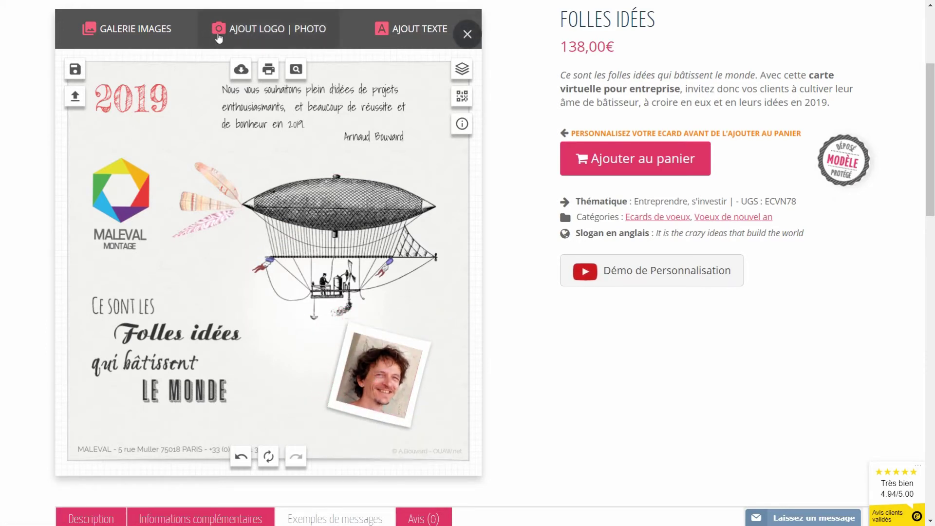
{"action": "left_click", "coordinate": [137, 32]}
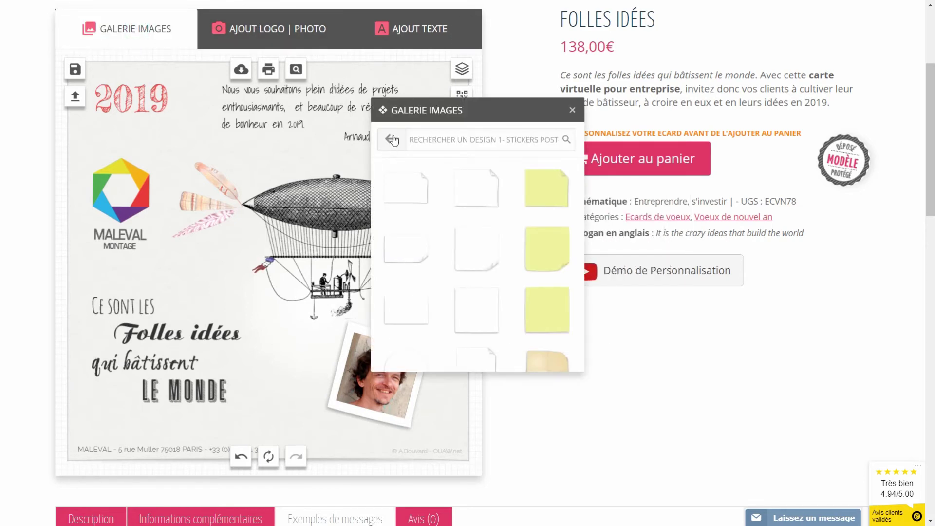
Step: Add a 3- SCOTCH tape strip, rotate it diagonally, and shrink it over the photo's upper-right corner
{"action": "left_click", "coordinate": [392, 140]}
{"action": "left_click", "coordinate": [417, 222]}
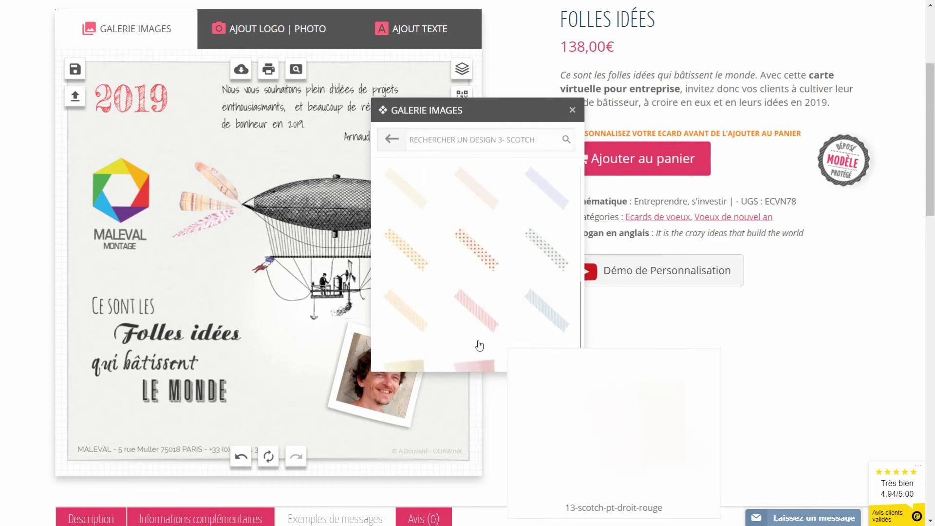
{"action": "left_click", "coordinate": [404, 318]}
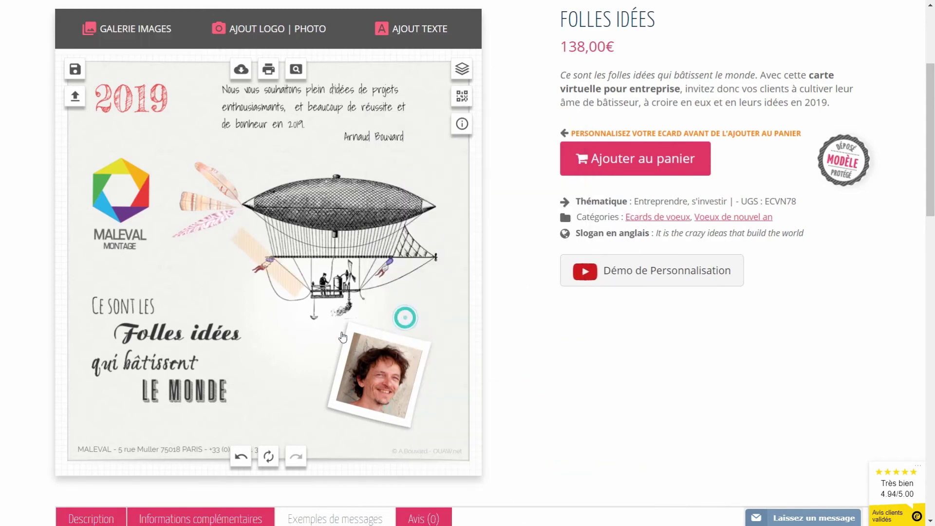
{"action": "left_click_drag", "start_coordinate": [275, 268], "coordinate": [424, 348]}
{"action": "left_click_drag", "start_coordinate": [443, 312], "coordinate": [457, 318]}
{"action": "left_click_drag", "start_coordinate": [445, 389], "coordinate": [434, 378]}
{"action": "left_click_drag", "start_coordinate": [414, 348], "coordinate": [417, 354]}
{"action": "left_click", "coordinate": [252, 373]}
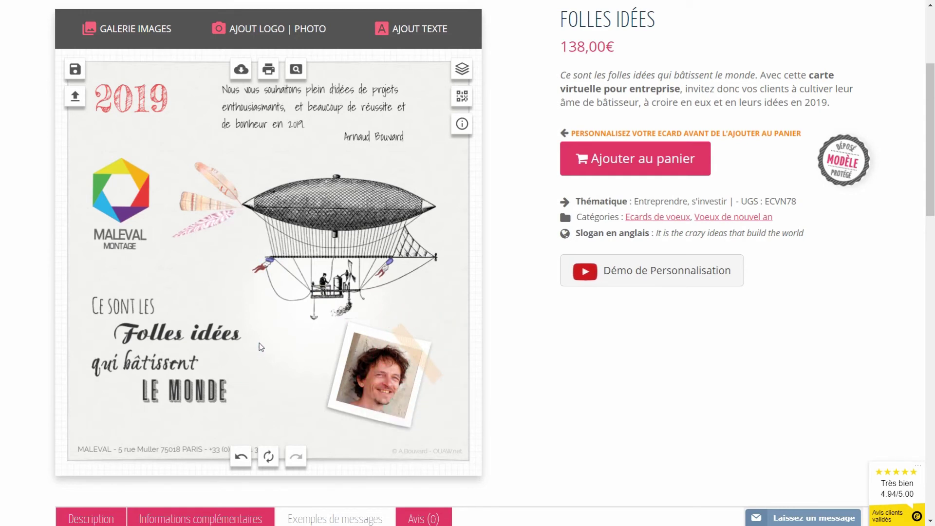
Step: Save the taped-photo design as a new creation titled 'crea 2'
{"action": "left_click", "coordinate": [75, 69]}
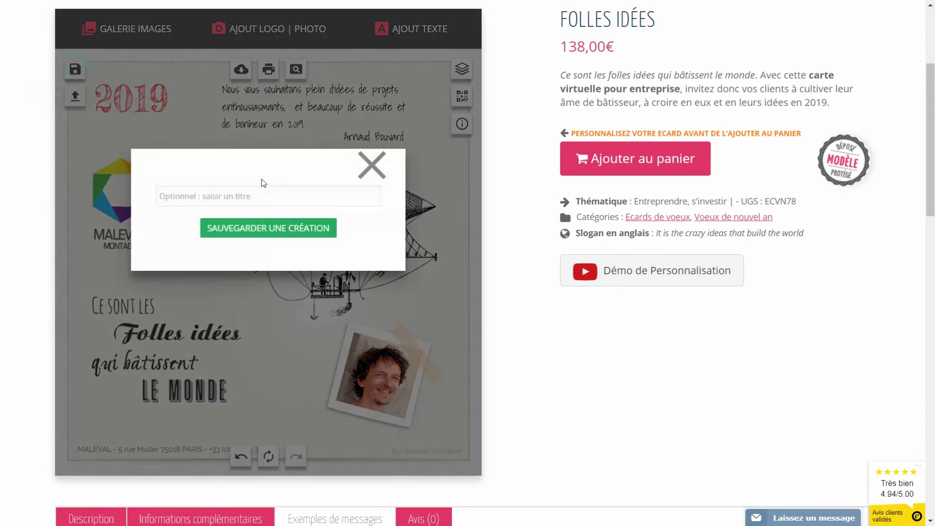
{"action": "left_click", "coordinate": [241, 196]}
{"action": "type", "text": "crea 2"}
{"action": "left_click", "coordinate": [317, 233]}
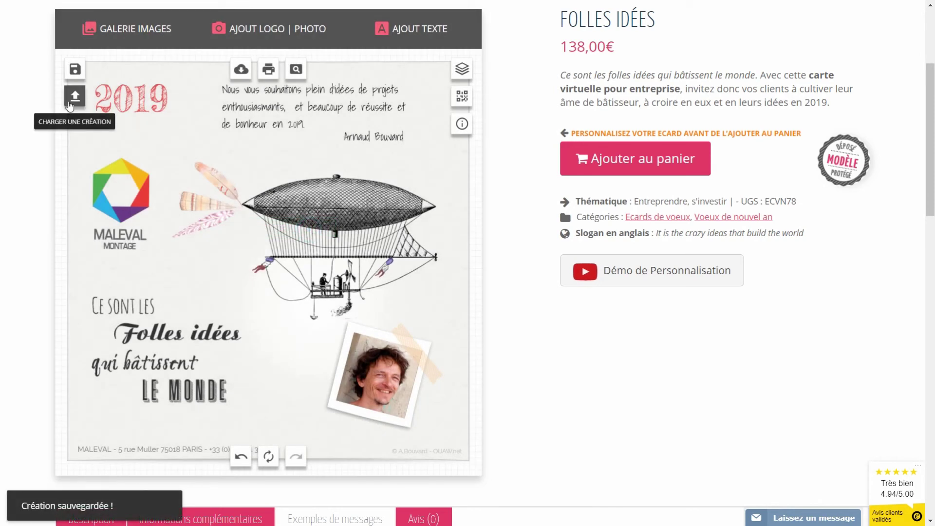
Step: Load the first saved version, then load the second taped-photo version back onto the card
{"action": "left_click", "coordinate": [71, 105]}
{"action": "left_click_drag", "start_coordinate": [453, 111], "coordinate": [524, 163]}
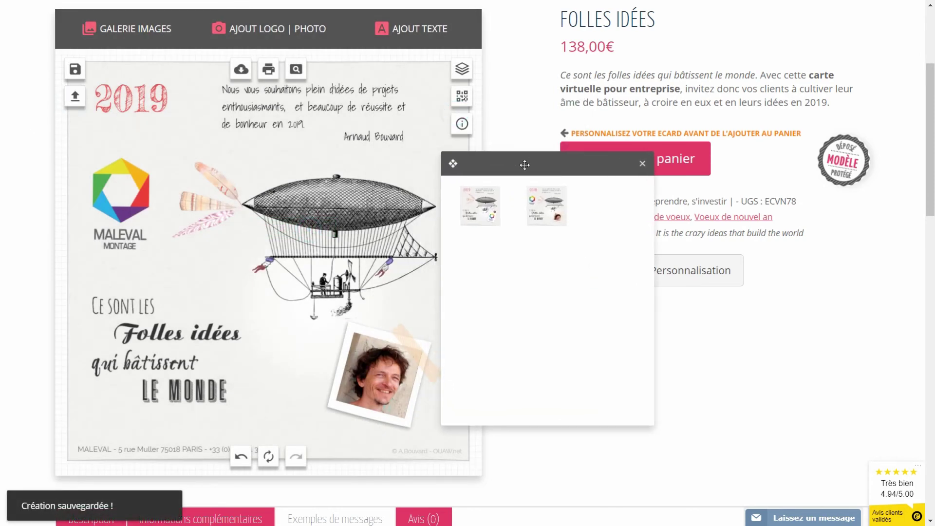
{"action": "left_click", "coordinate": [479, 203]}
{"action": "left_click", "coordinate": [309, 382]}
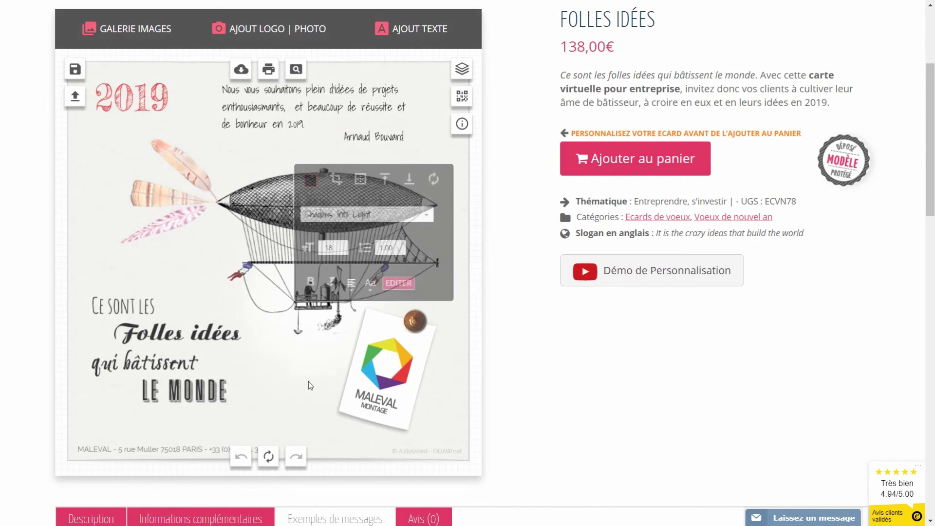
{"action": "left_click", "coordinate": [75, 98]}
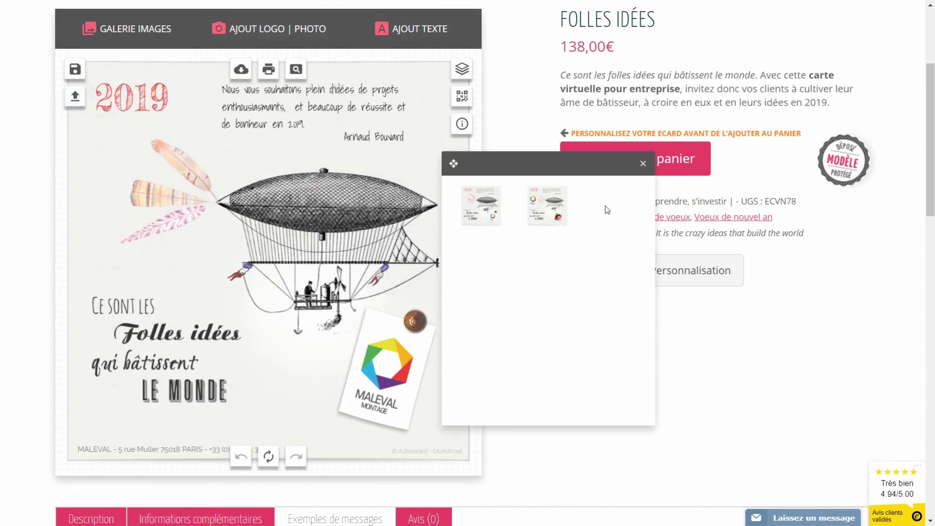
{"action": "left_click", "coordinate": [555, 209]}
{"action": "left_click", "coordinate": [469, 300]}
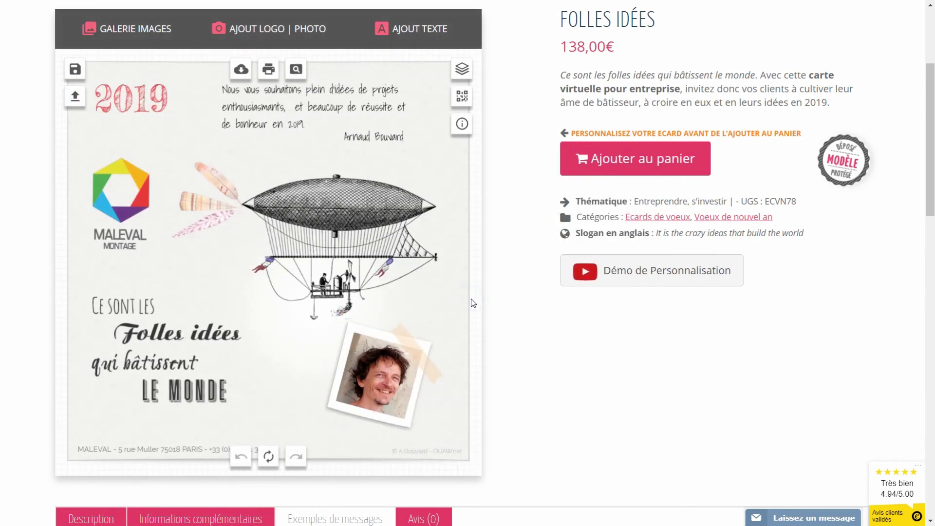